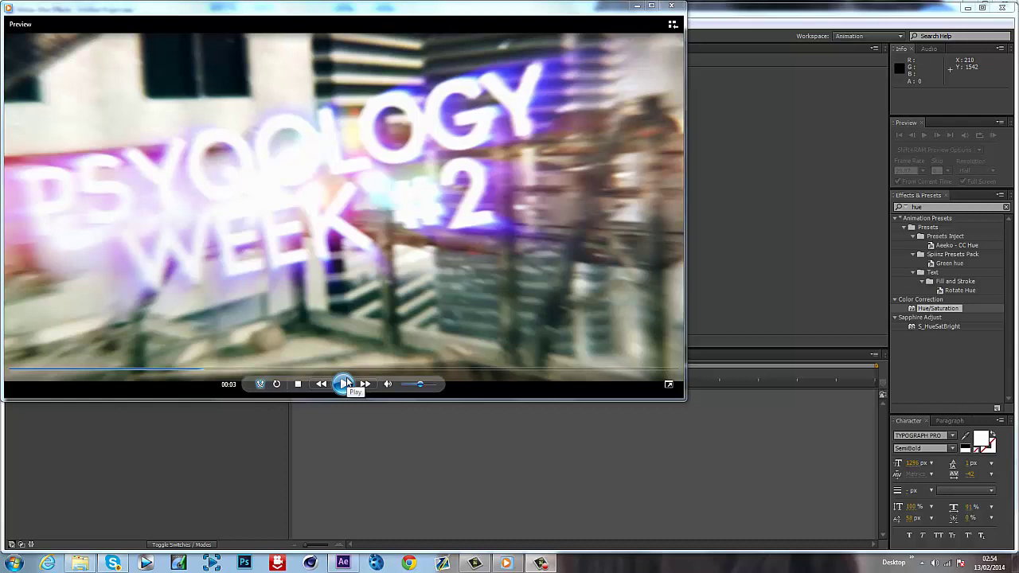
Play the example clip, pausing and replaying around the 3–4 second mark.
click(549, 564)
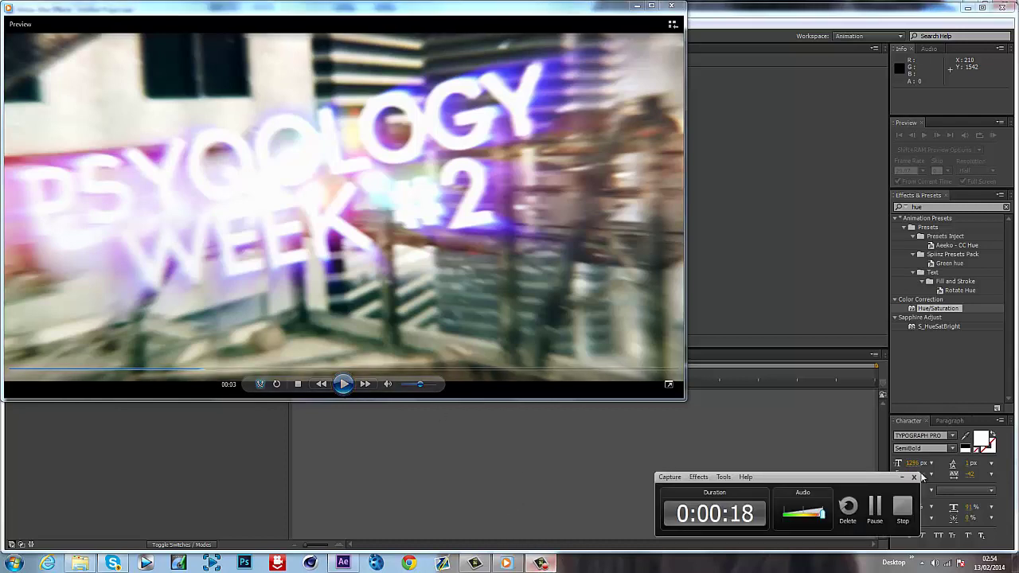
click(876, 511)
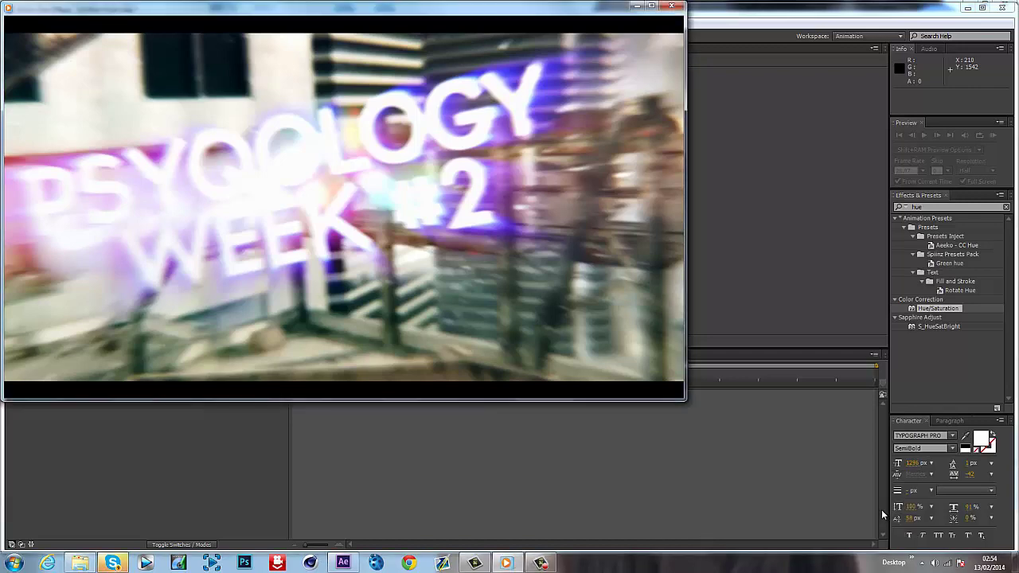
mouse_move(307, 417)
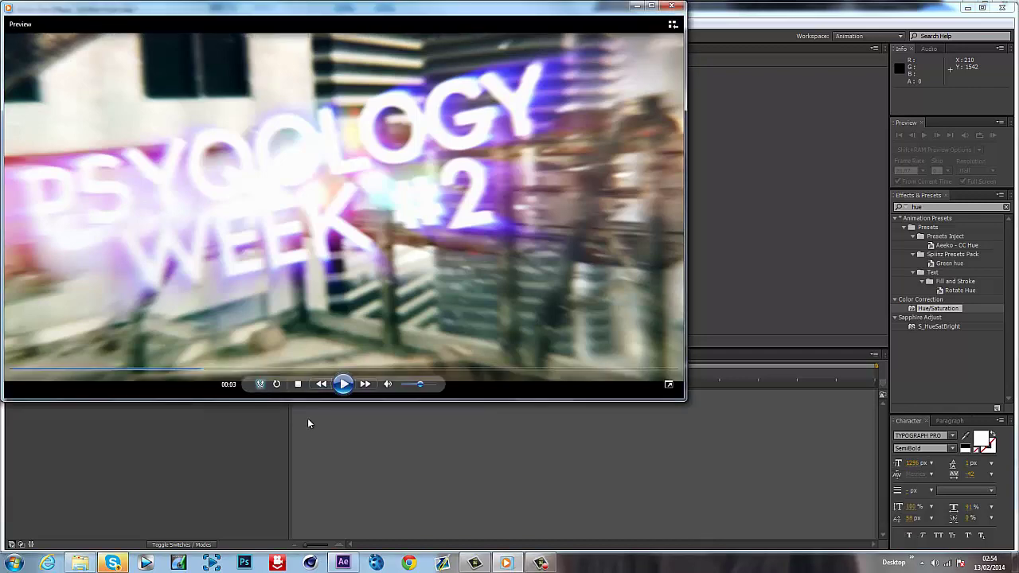
click(340, 384)
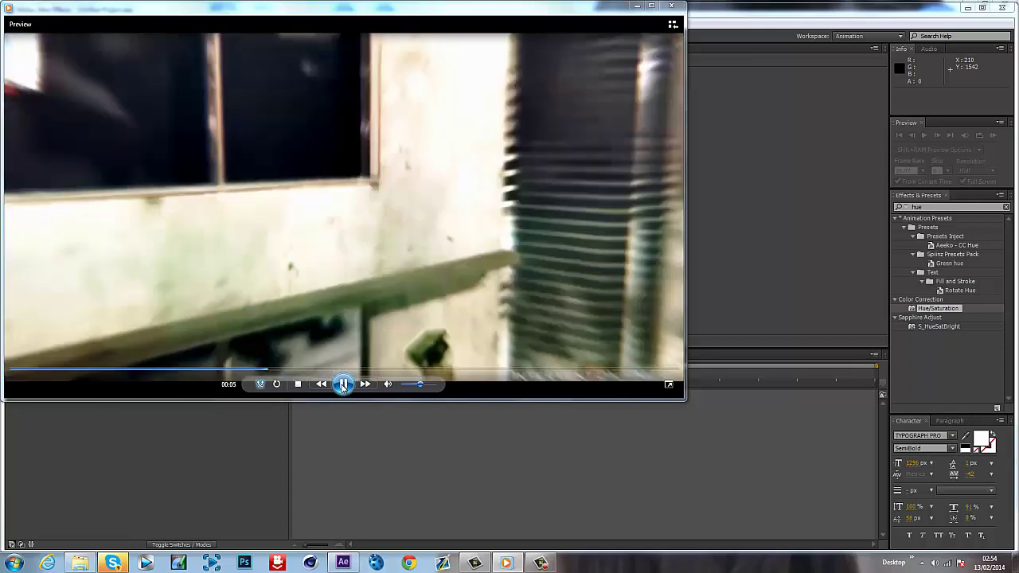
click(342, 384)
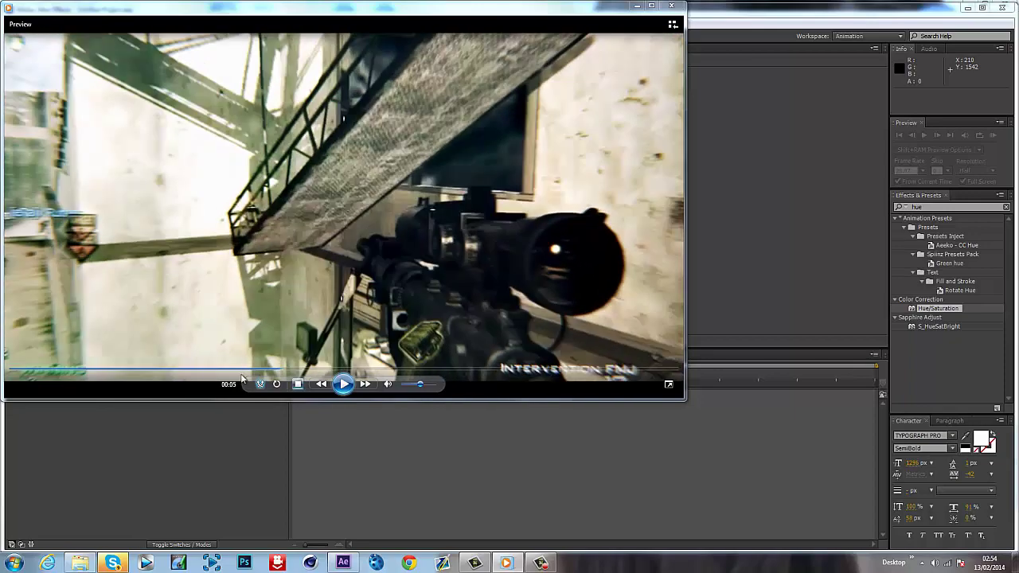
click(235, 370)
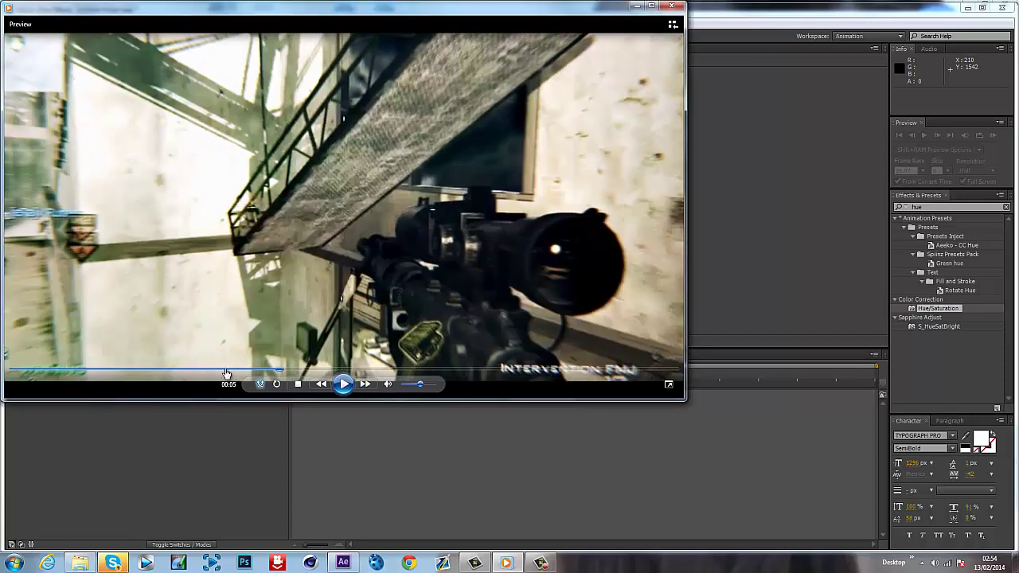
click(344, 384)
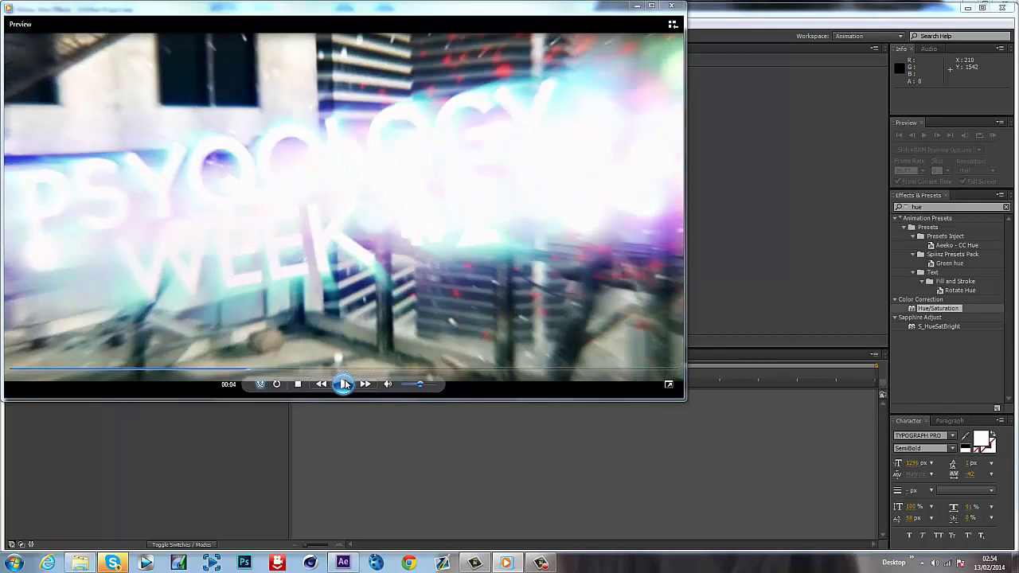
click(352, 299)
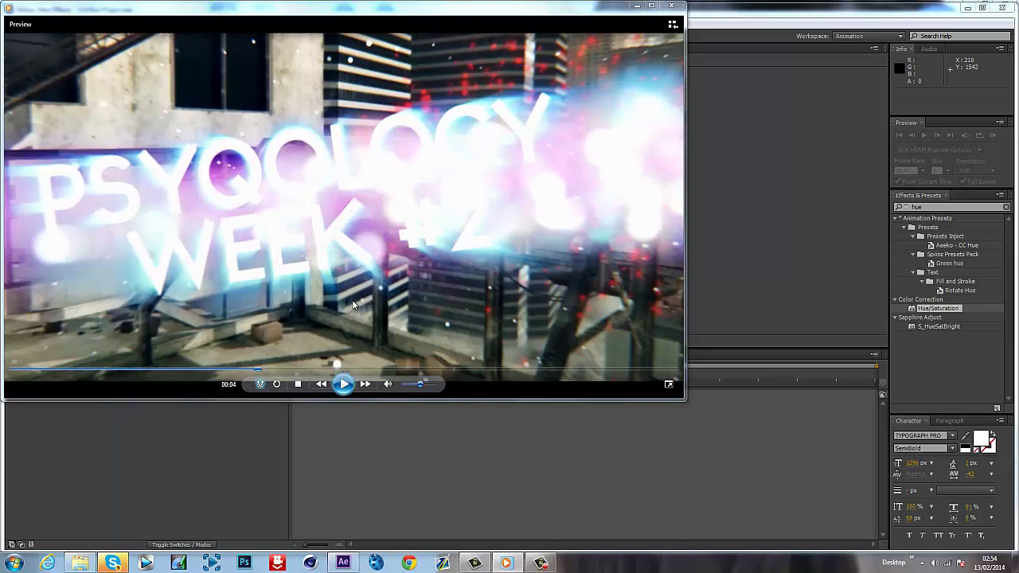
click(343, 384)
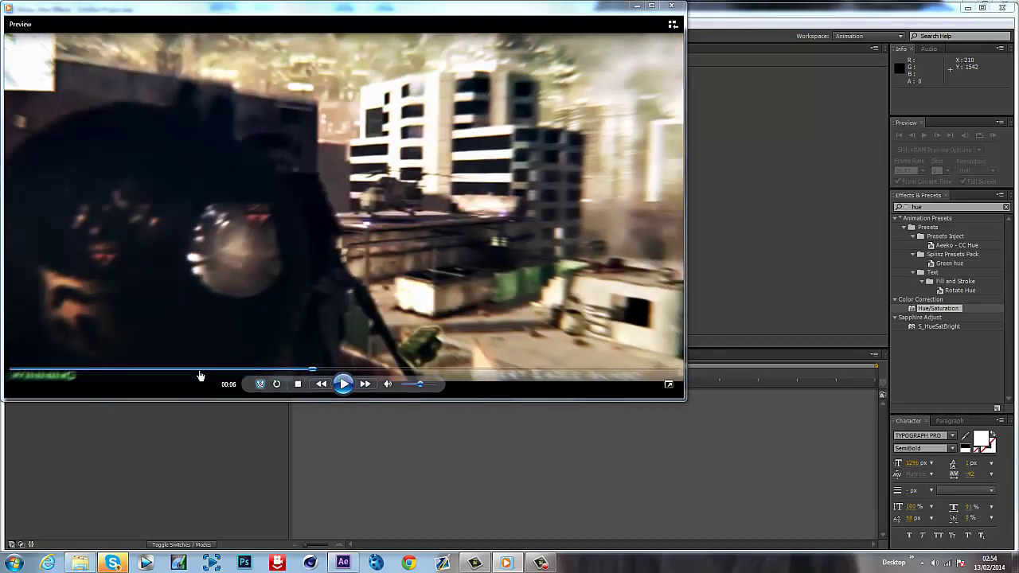
click(200, 371)
click(343, 384)
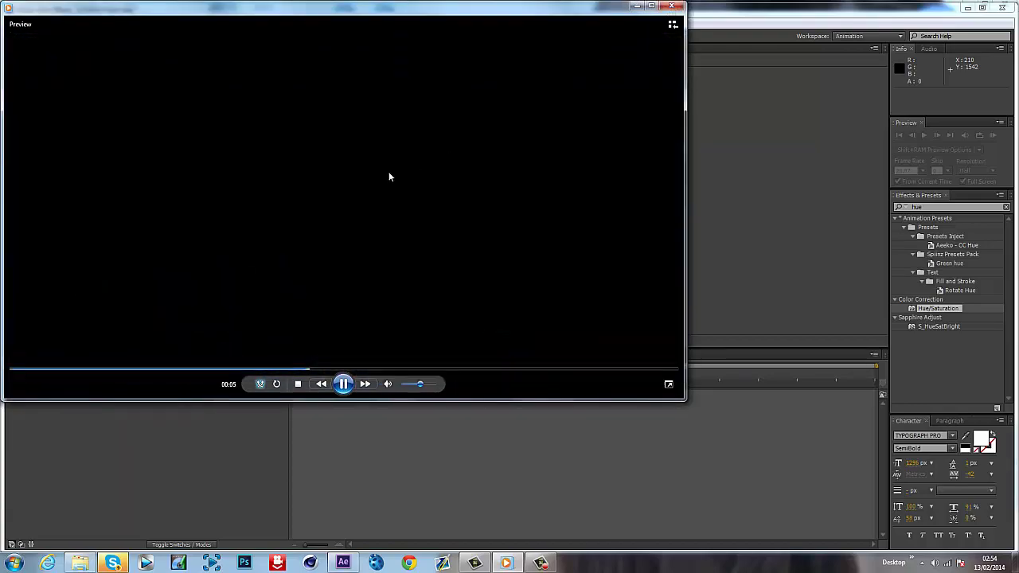
Close the preview and create a new composition from the gameplay footage.
key(Escape)
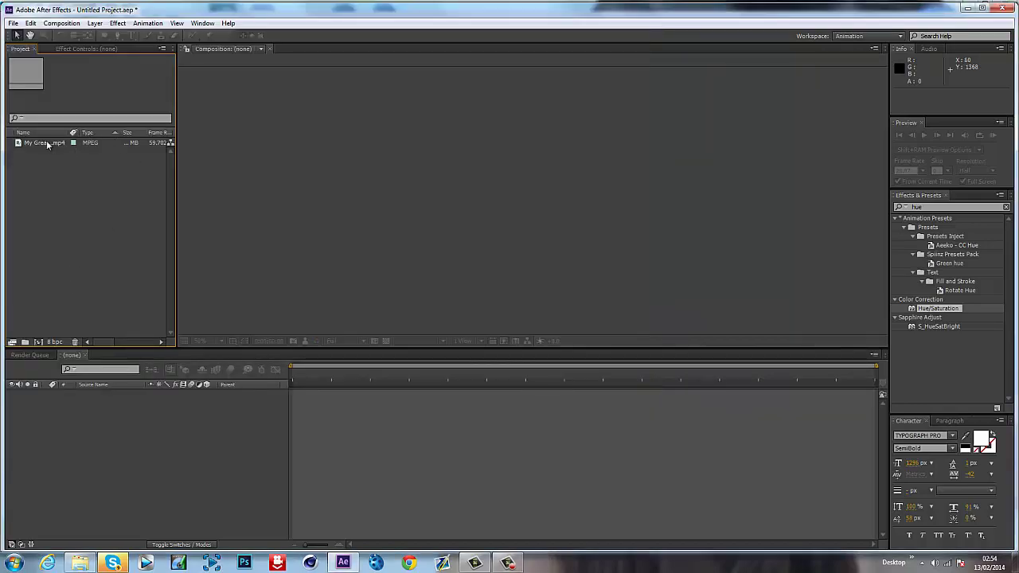
drag(46, 143, 37, 342)
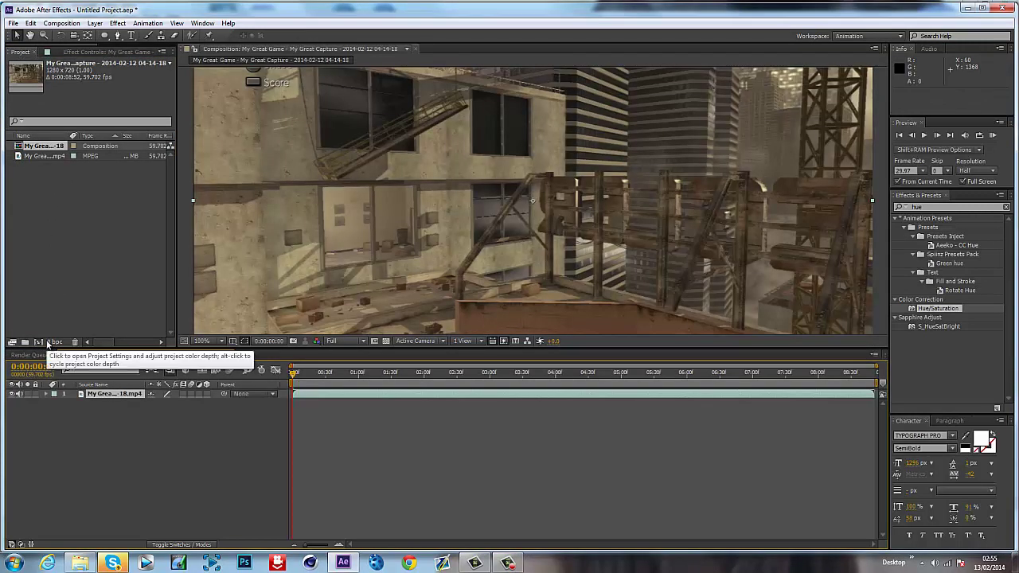
scroll(460, 217, down, 2)
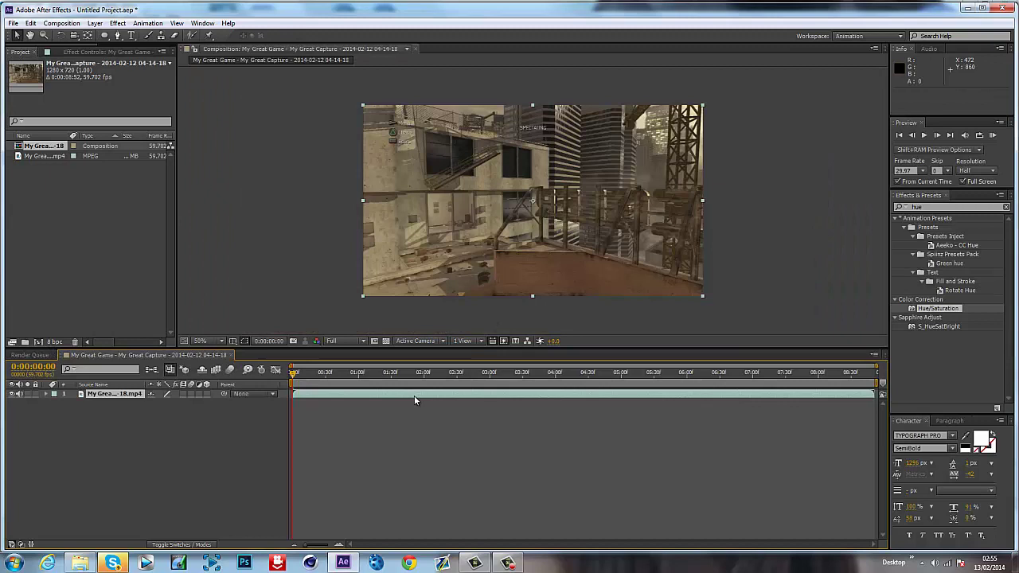
Set the composition's work area from 0:00:04:13 to 0:00:07:07.
drag(459, 383, 570, 375)
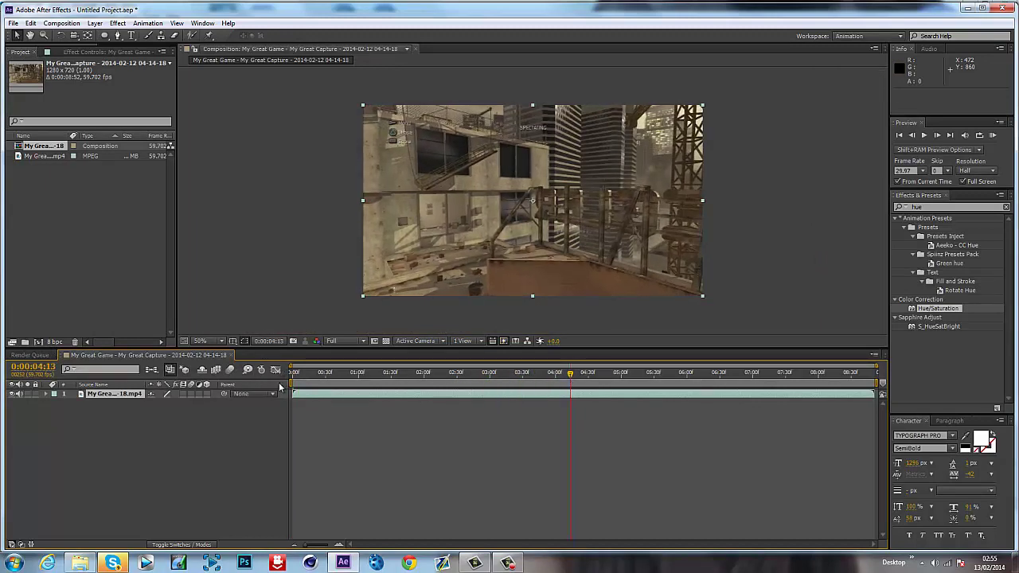
key(b)
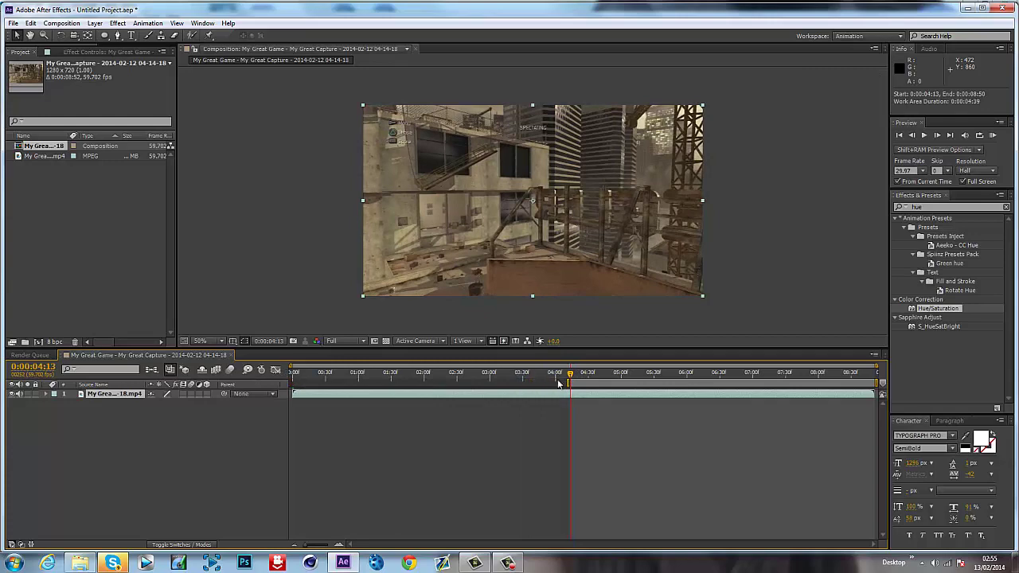
drag(571, 375, 760, 374)
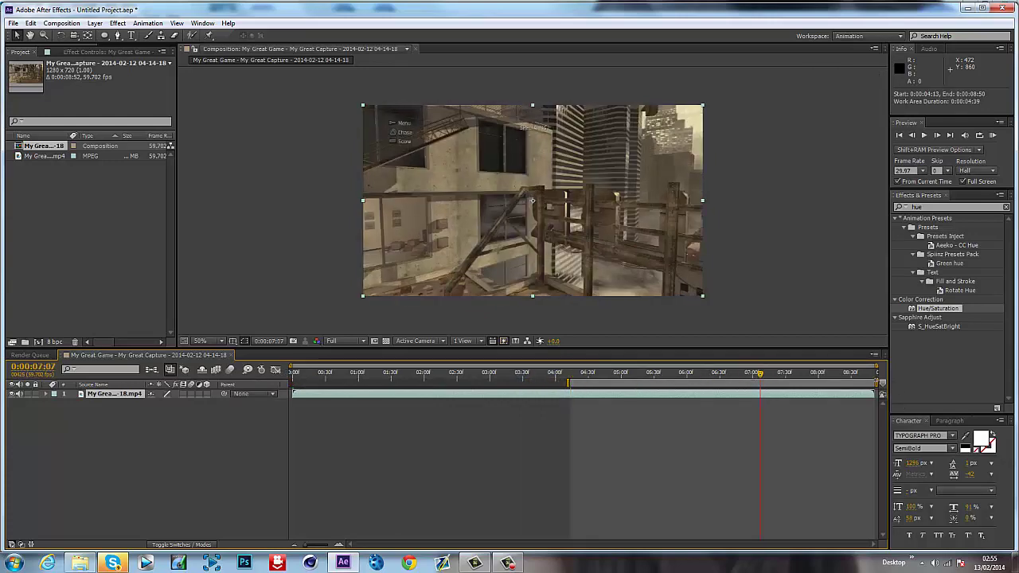
drag(877, 383, 756, 393)
key(shift+Home)
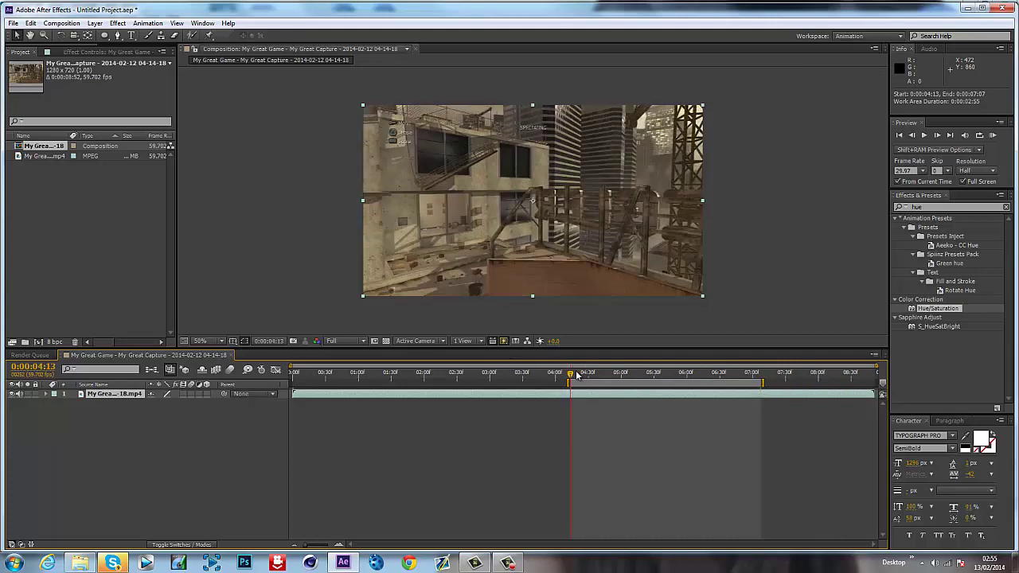
Scale the footage up to about 124% past the frame and scrub the work area to check it.
drag(702, 296, 738, 316)
click(570, 401)
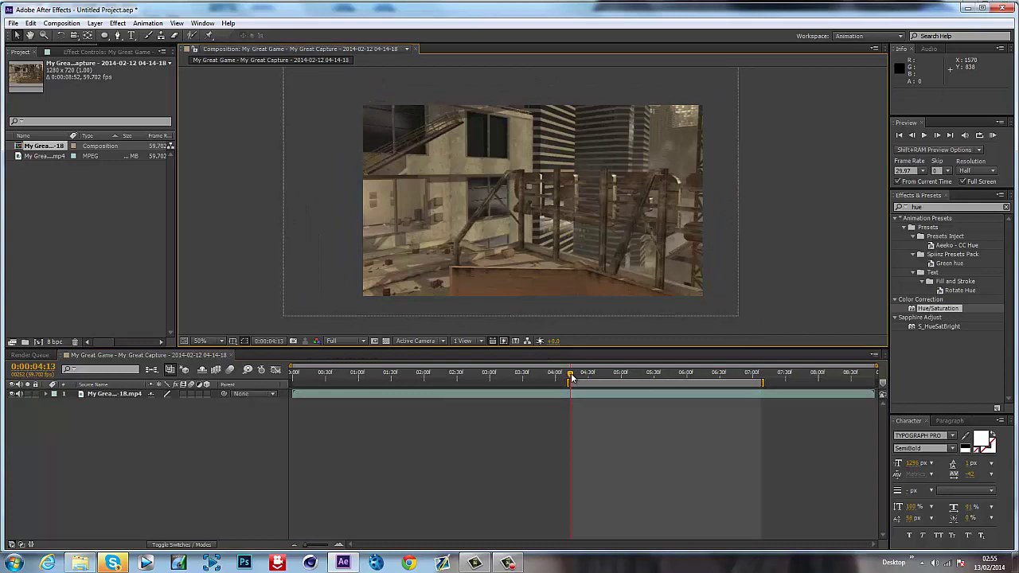
drag(570, 374, 719, 380)
key(shift+Home)
click(577, 391)
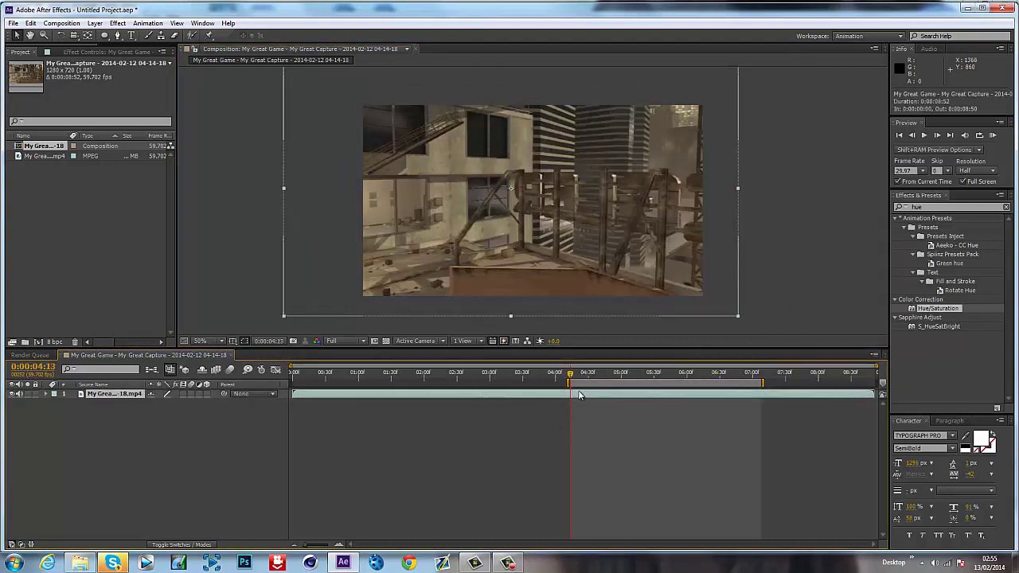
Trim the composition to the work area and pre-compose the footage layer into Comp 1.
right_click(586, 384)
click(620, 414)
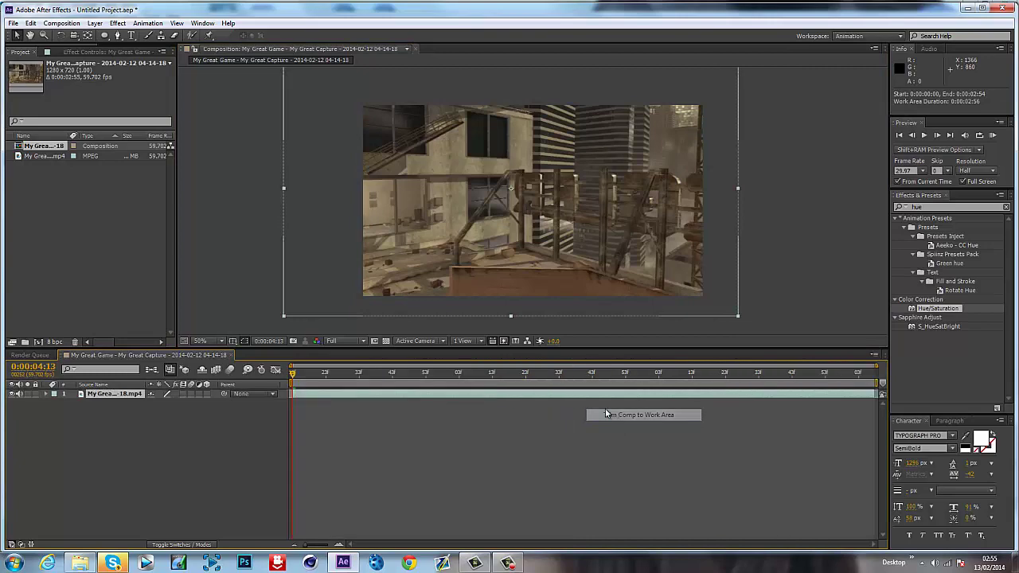
right_click(545, 392)
click(593, 469)
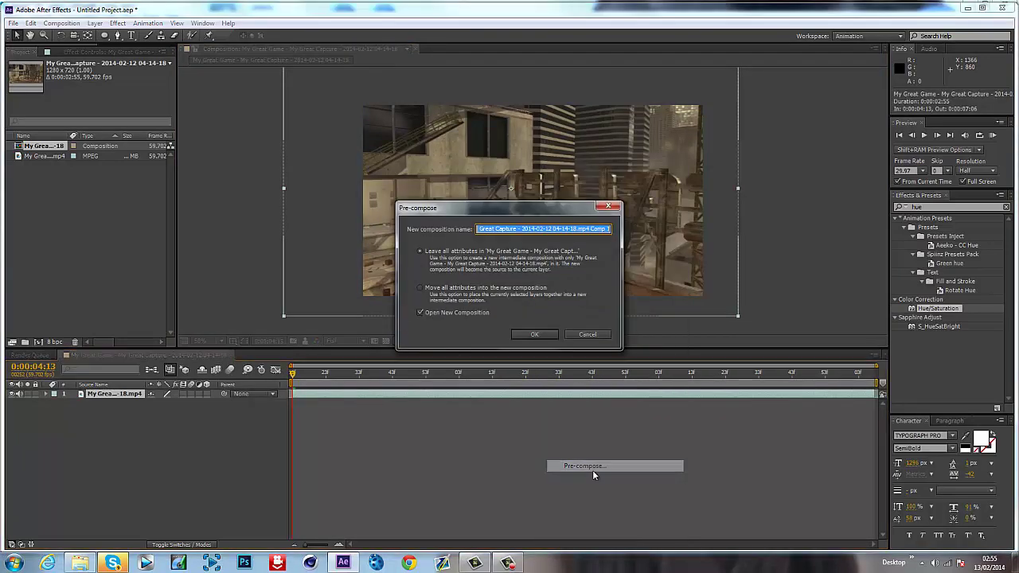
click(533, 334)
Return to the original composition and play a preview of it.
click(170, 353)
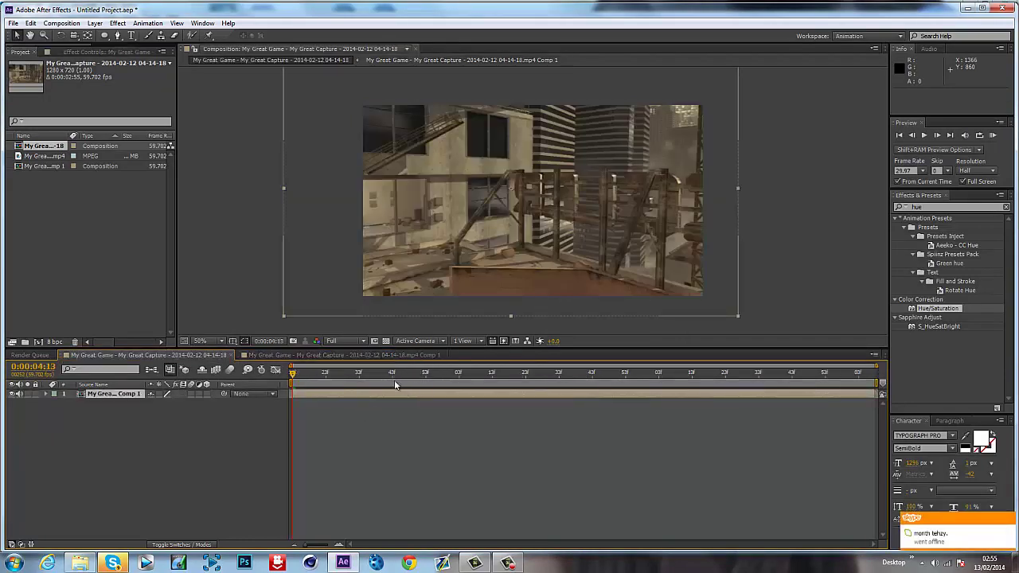
key(space)
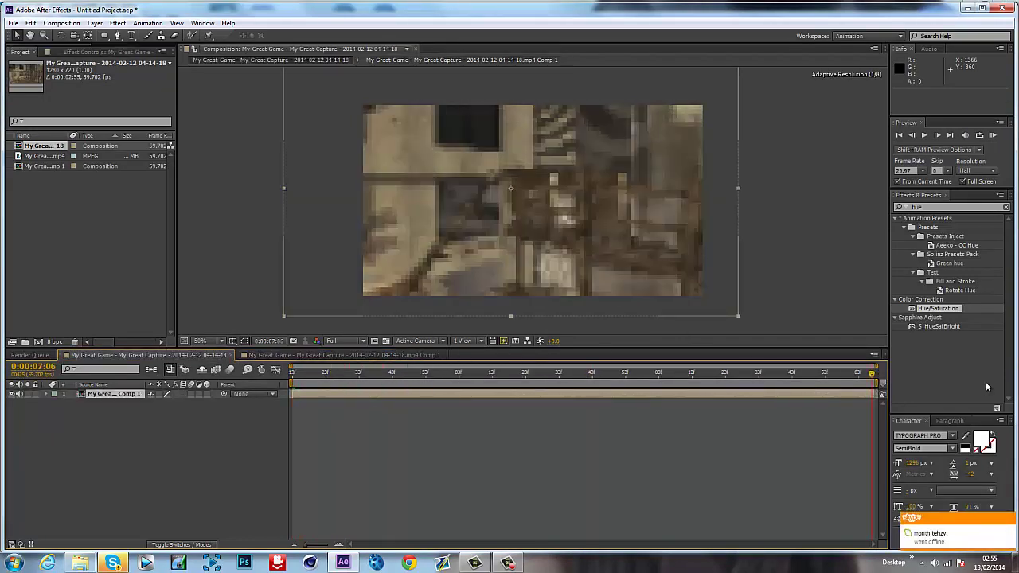
key(space)
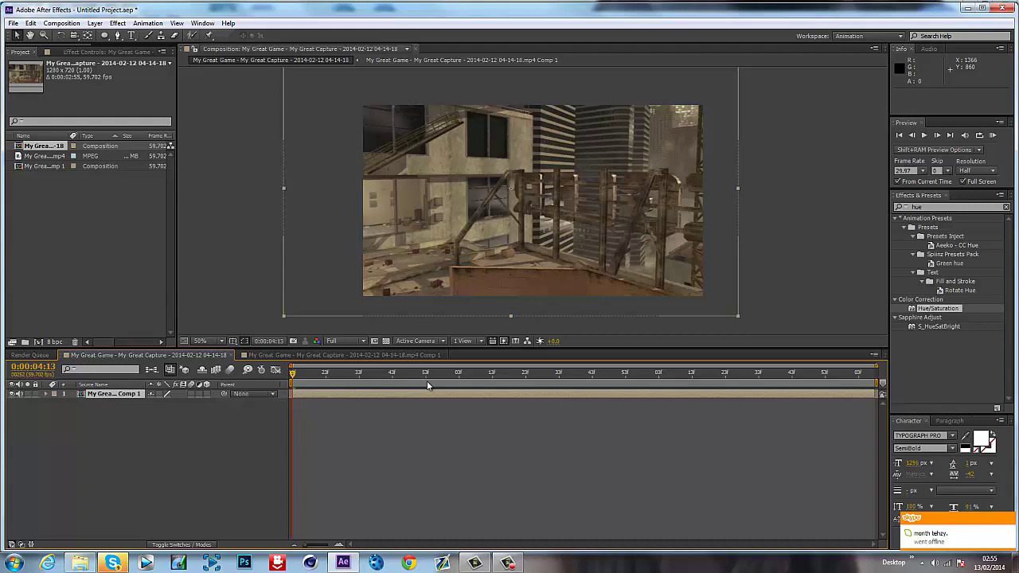
Apply Effect > Perspective > 3D Camera Tracker to the nested Comp 1 layer to begin analysis.
click(96, 23)
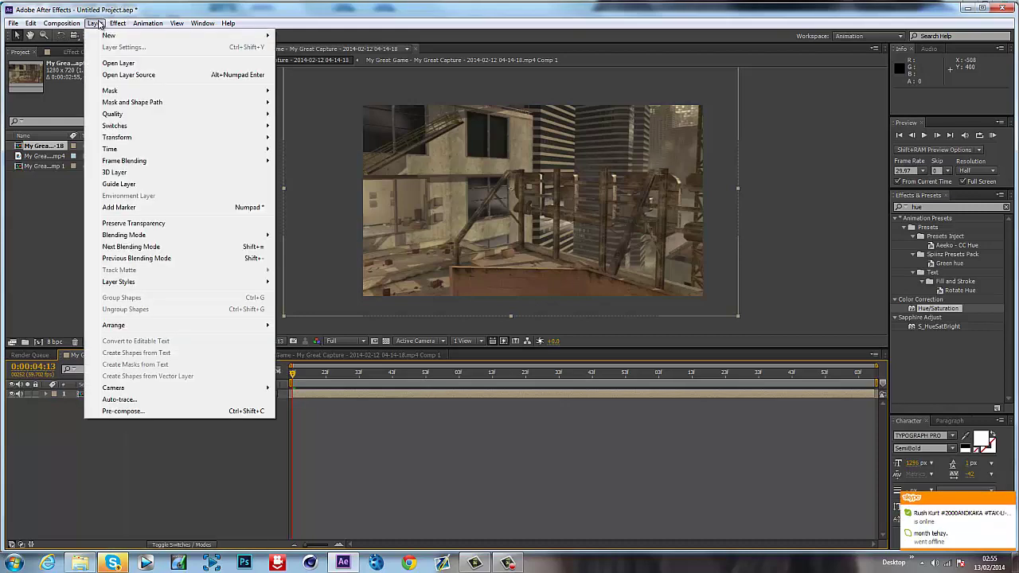
click(393, 398)
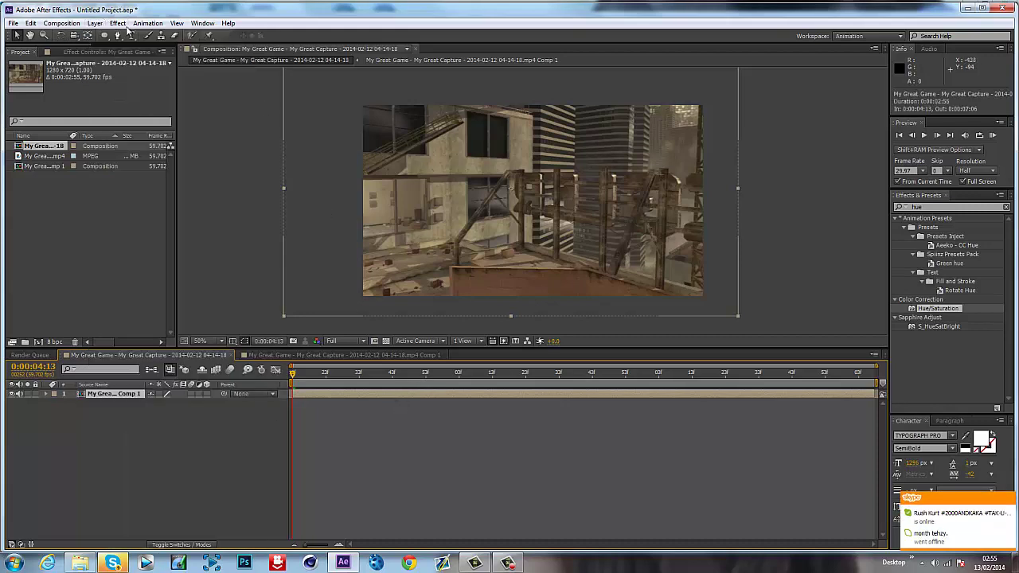
click(113, 23)
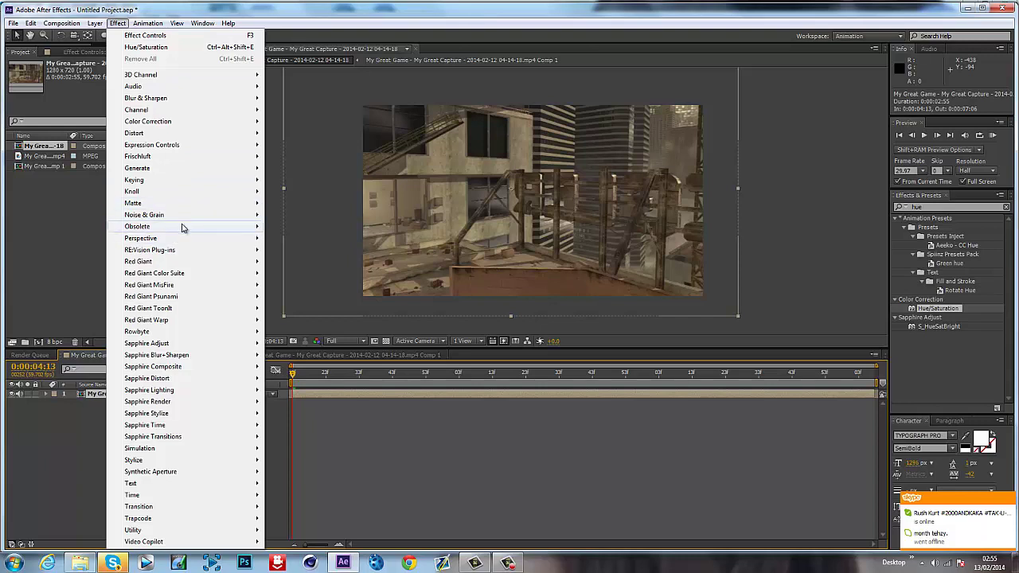
mouse_move(208, 244)
click(307, 239)
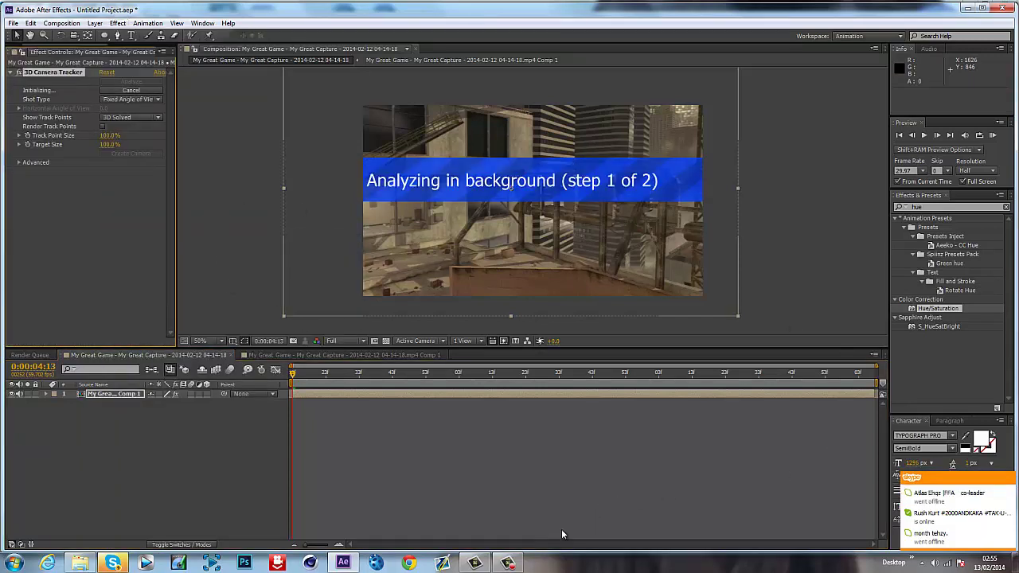
click(513, 563)
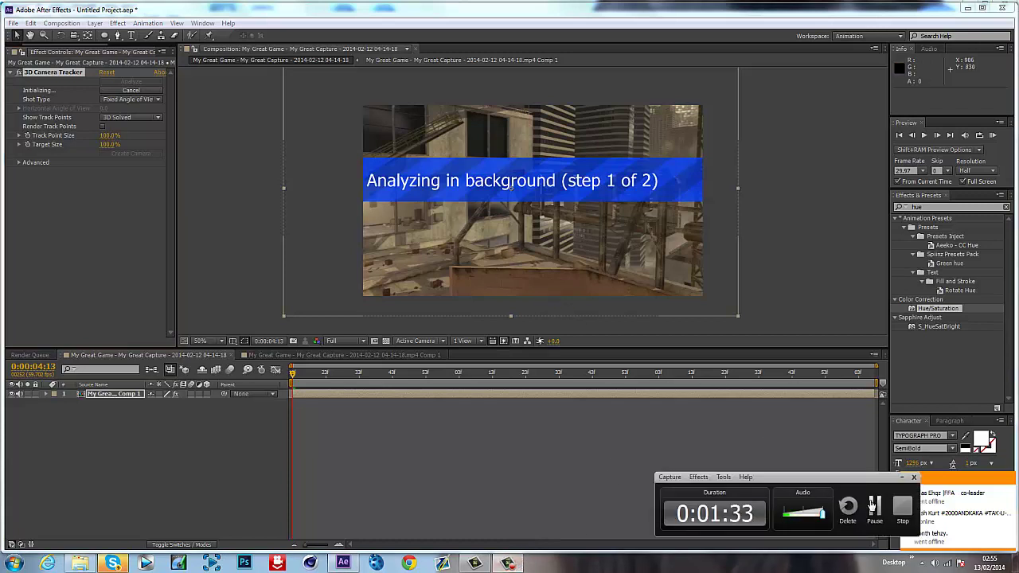
Pre-compose the gameplay clip layer, moving all attributes into the new nested composition.
click(873, 508)
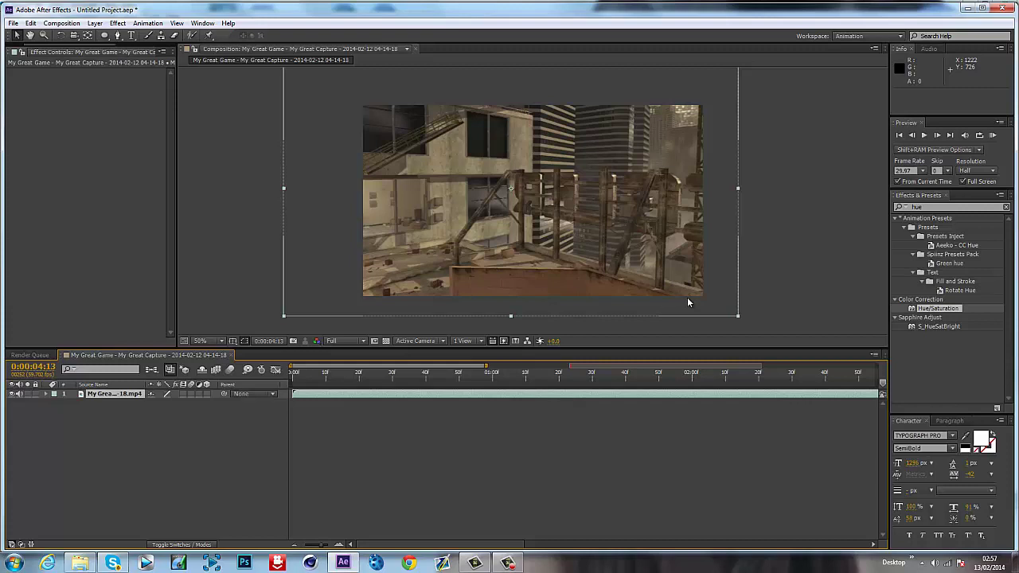
right_click(369, 402)
click(422, 469)
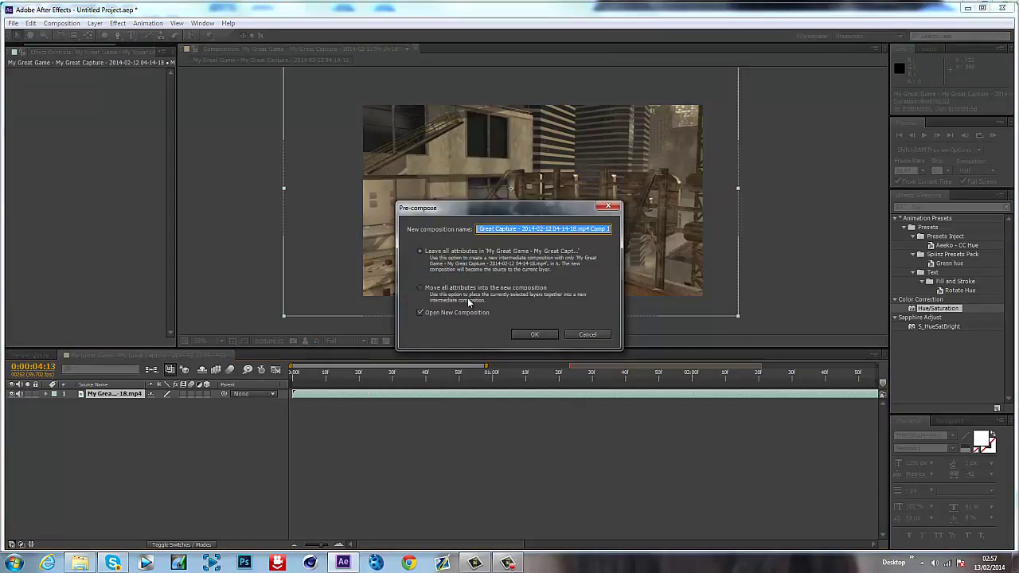
click(475, 289)
click(531, 335)
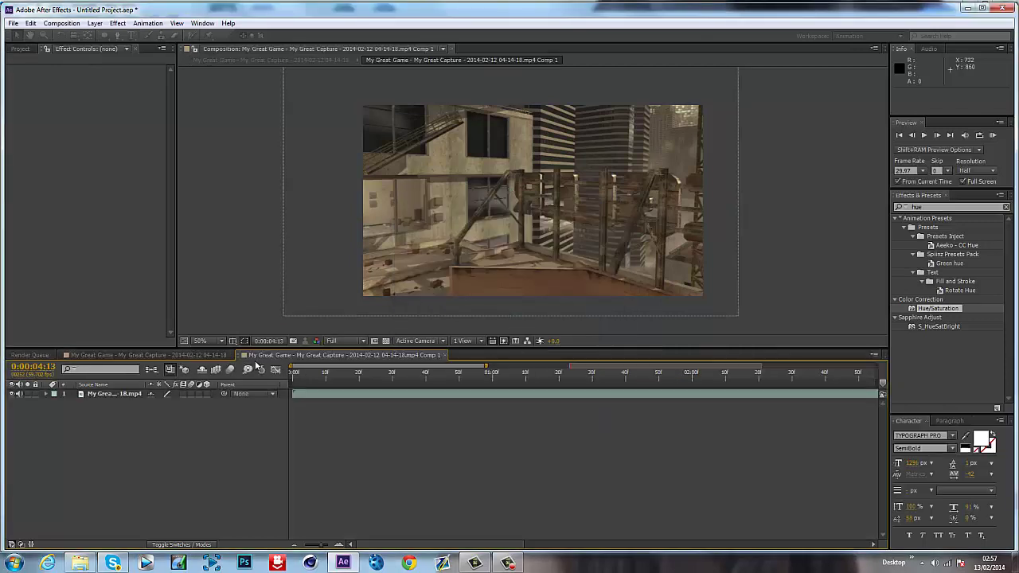
drag(320, 376, 947, 387)
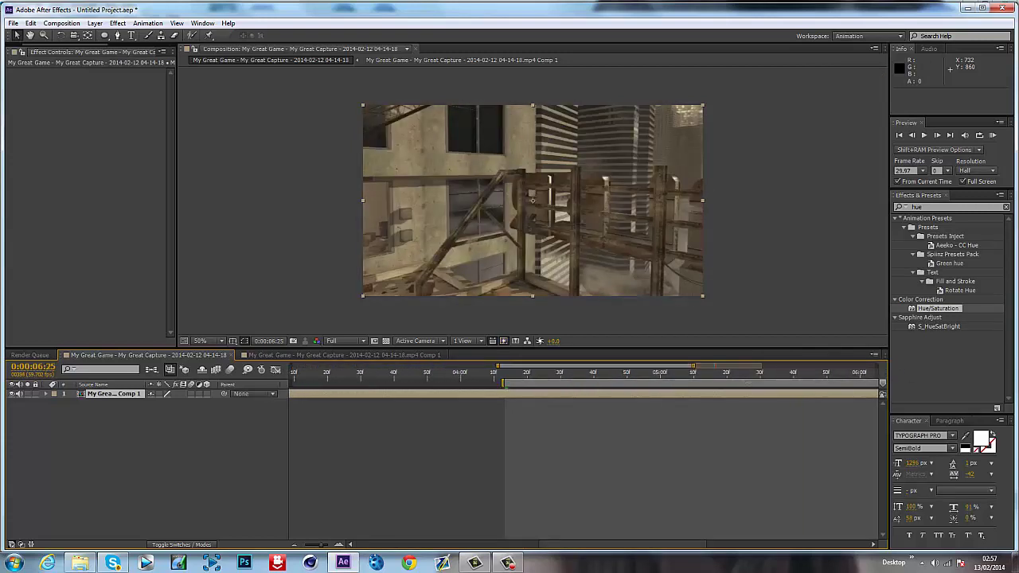
Trim the composition to its work area.
right_click(748, 382)
click(780, 411)
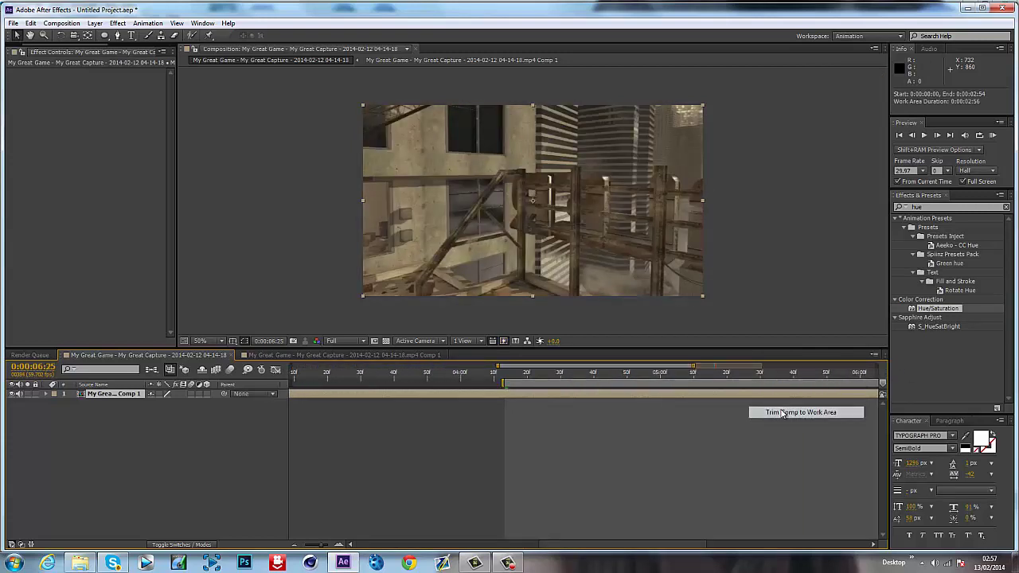
click(116, 24)
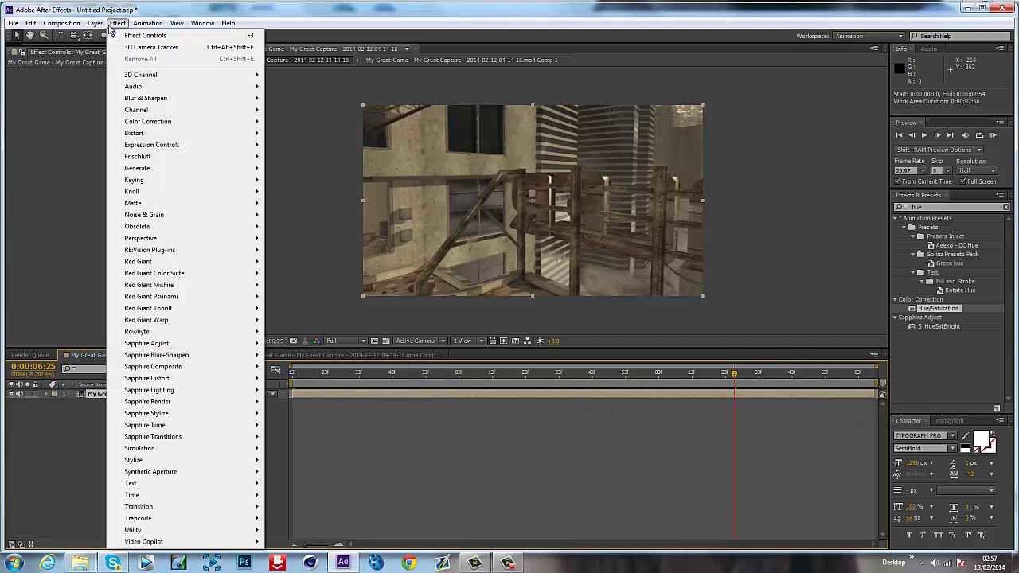
mouse_move(103, 26)
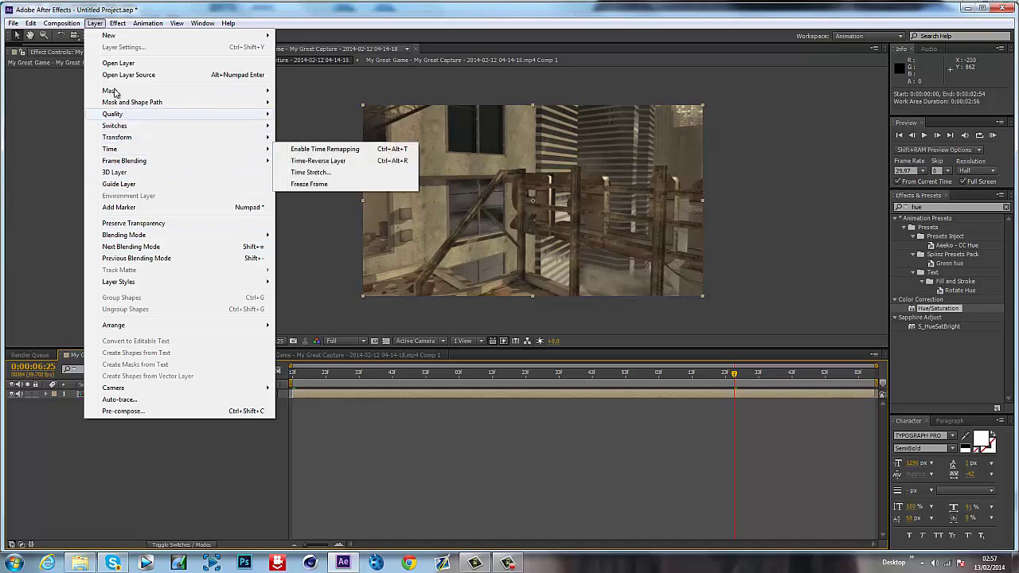
click(90, 174)
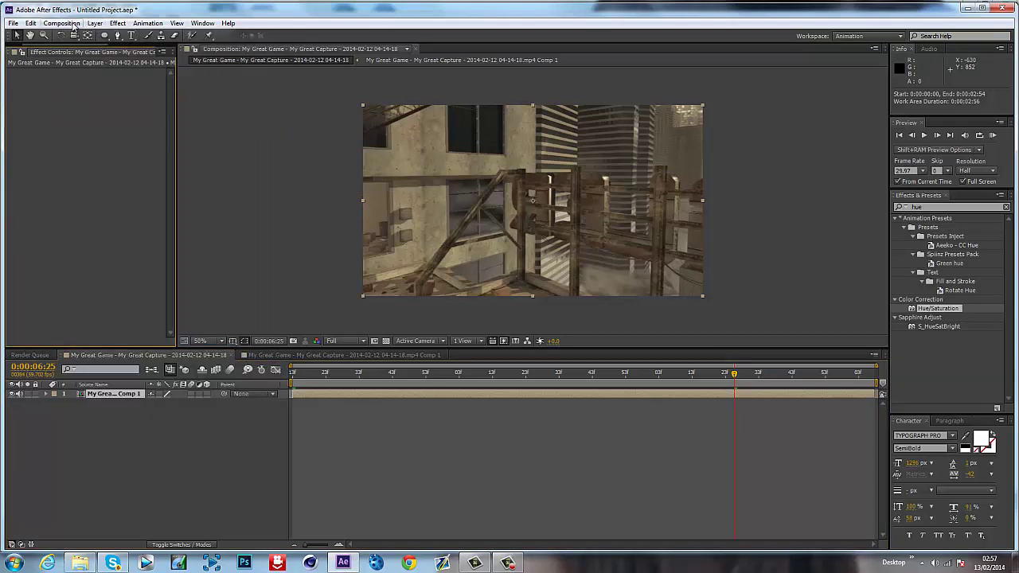
Apply 3D Camera Tracker to the nested clip and let it solve into track points.
click(117, 23)
mouse_move(175, 237)
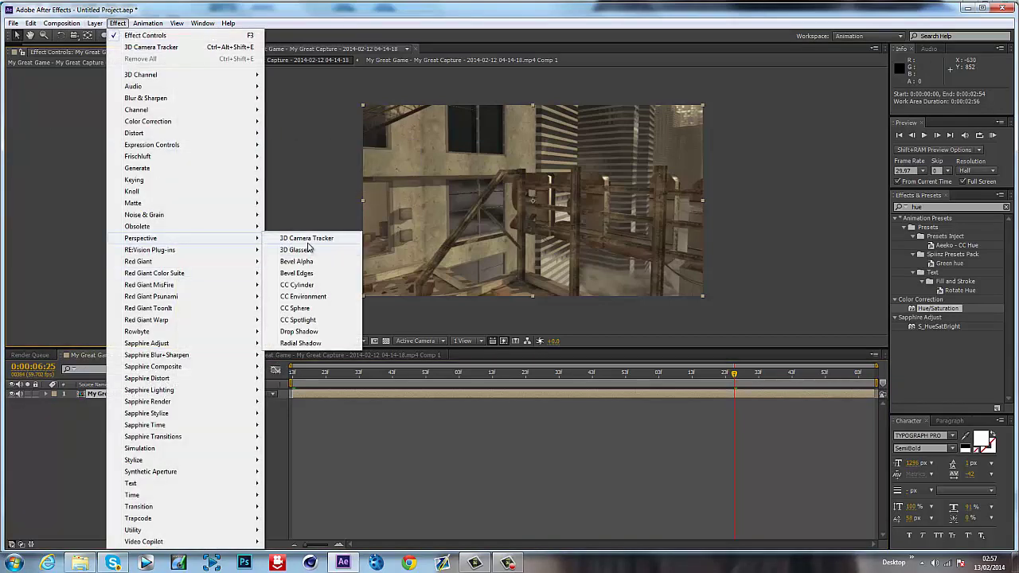
click(305, 239)
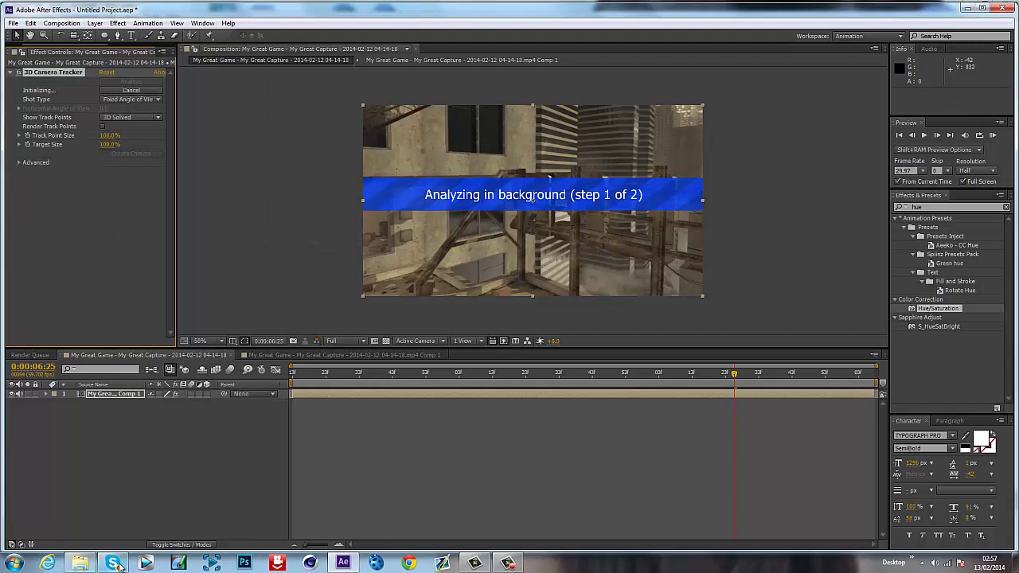
click(508, 564)
click(508, 564)
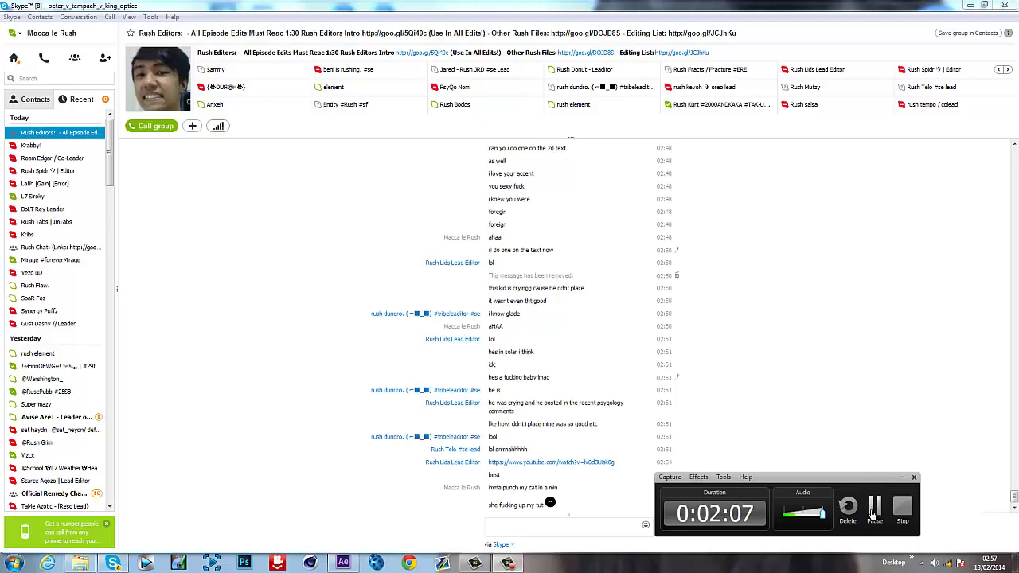
click(873, 513)
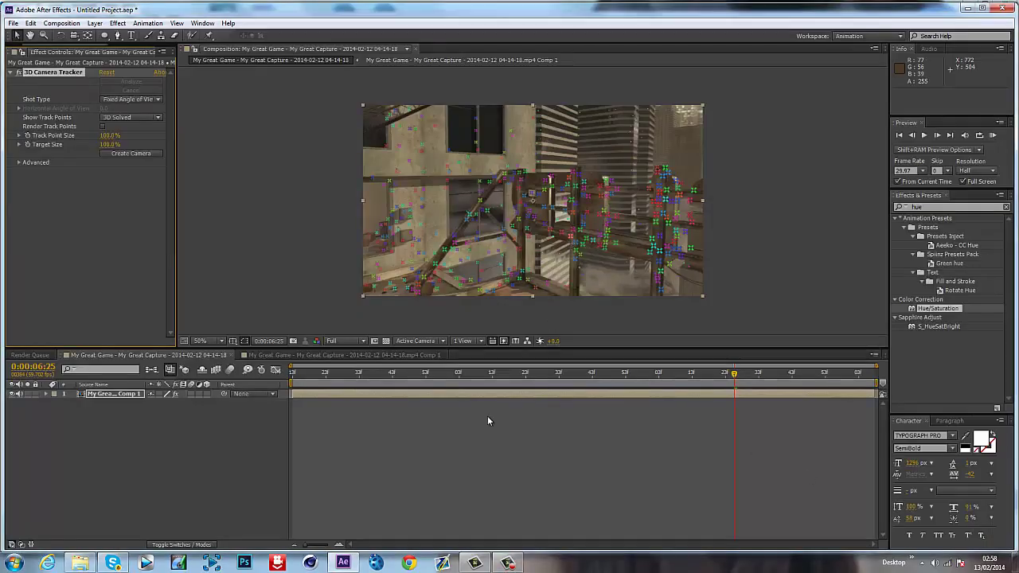
drag(529, 384, 292, 374)
Create Track Null 1 and a 3D Tracker Camera from the solved track points.
right_click(512, 267)
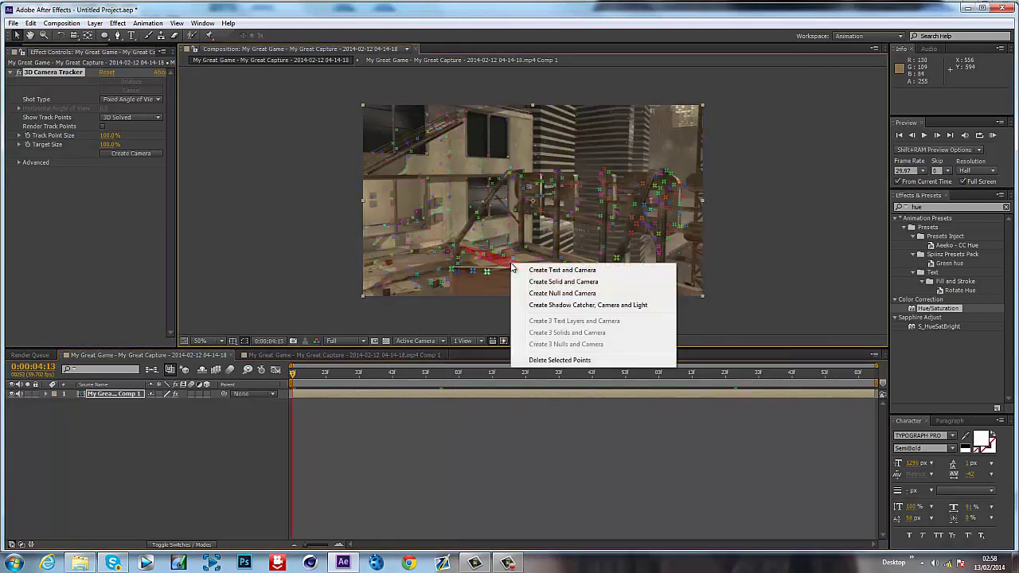
click(547, 294)
click(323, 402)
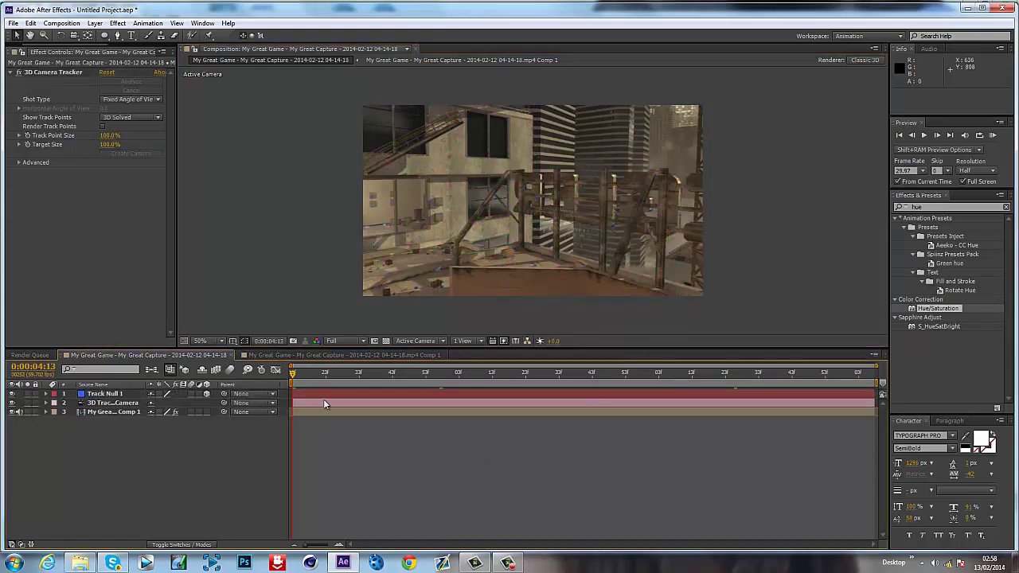
click(132, 35)
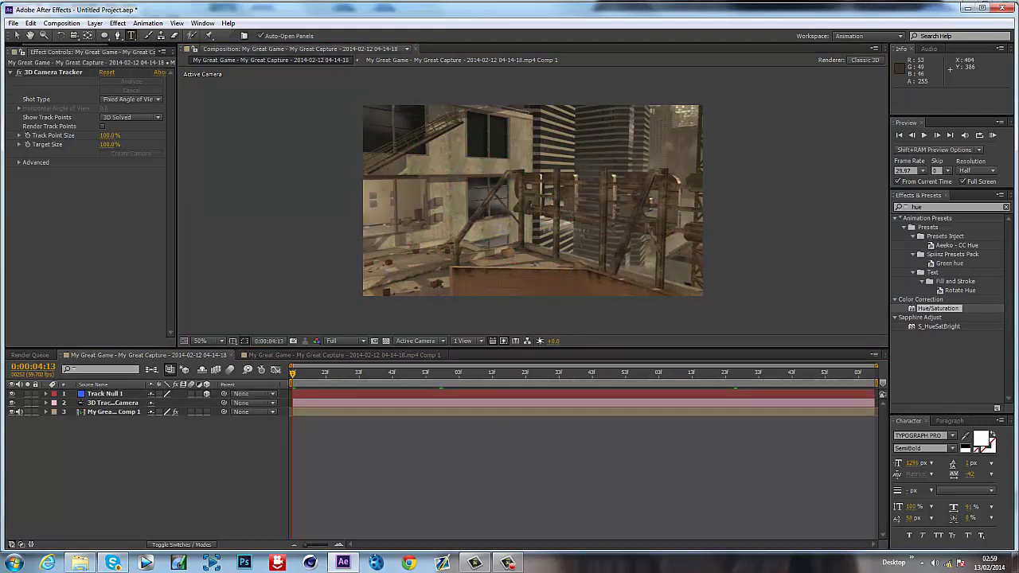
Start a white text layer over the footage and set its font size to 200.
click(359, 223)
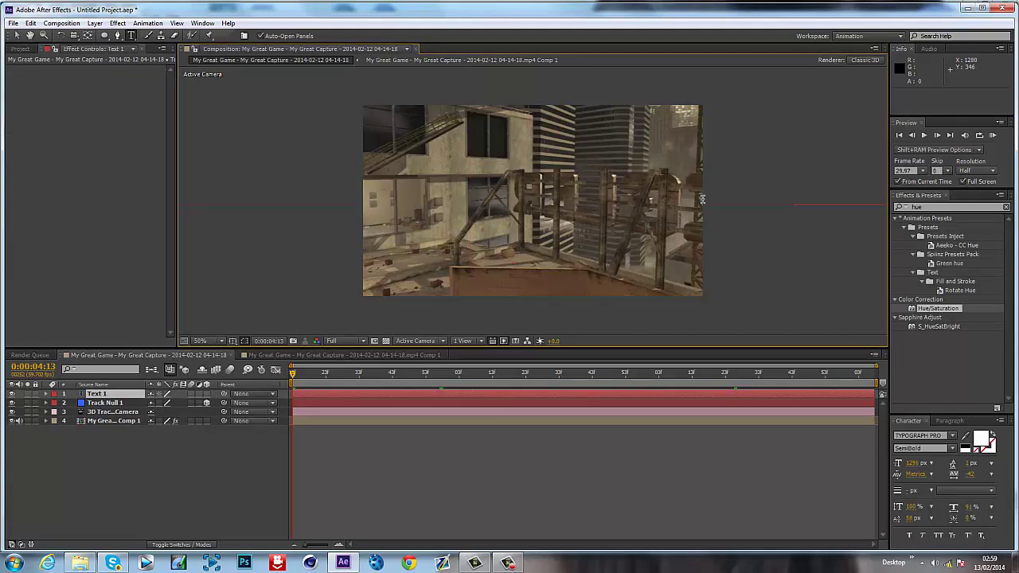
text(ace)
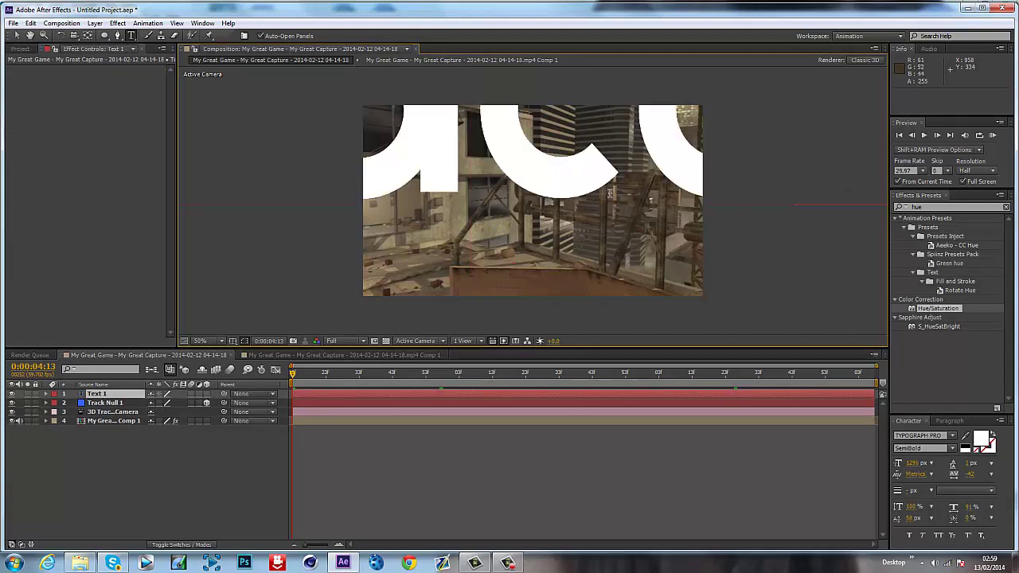
scroll(653, 176, down, 4)
key(ctrl+a)
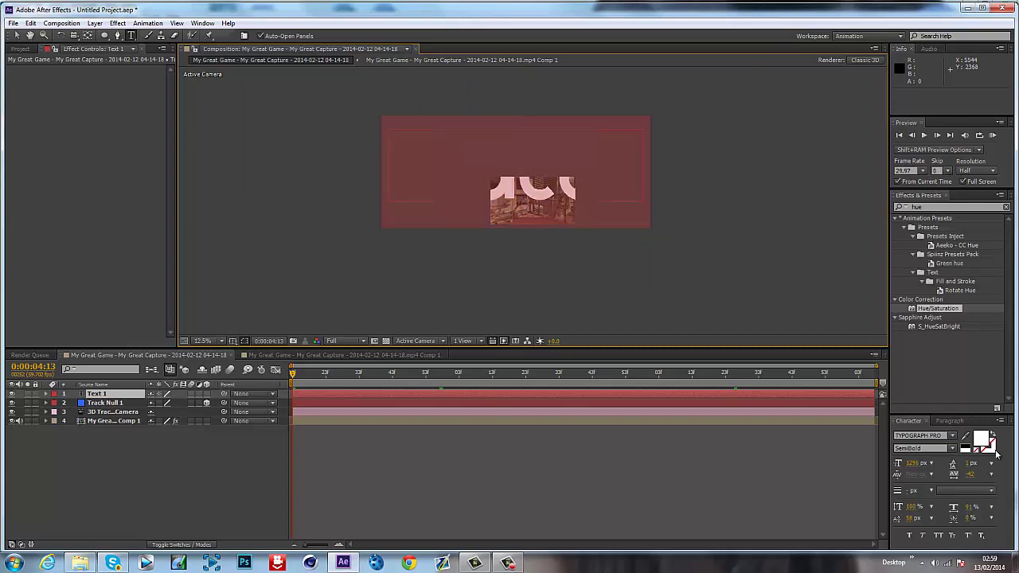
click(913, 464)
text(200)
key(Return)
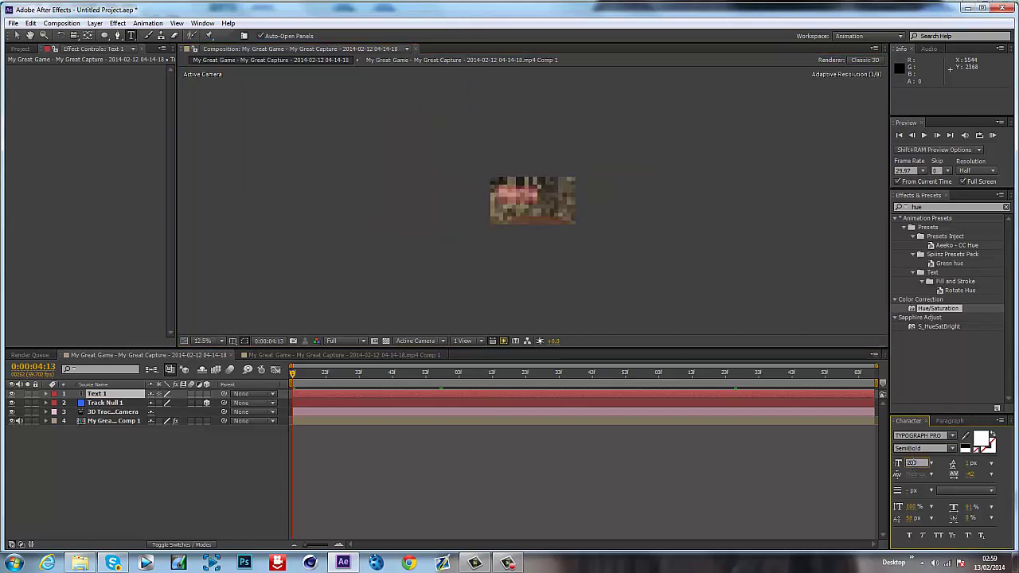
Retype the title text as MACCA.
scroll(534, 213, up, 4)
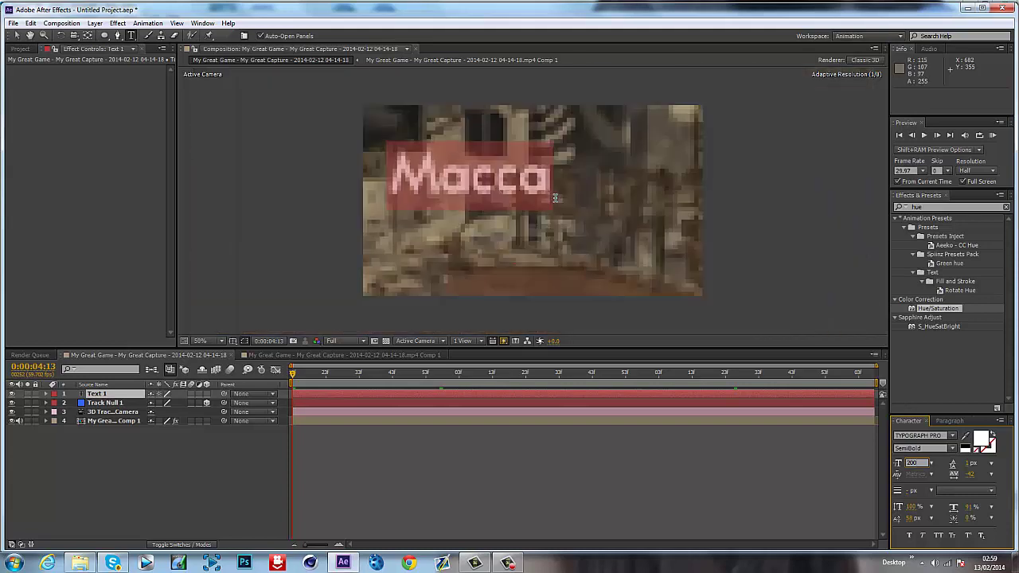
click(552, 191)
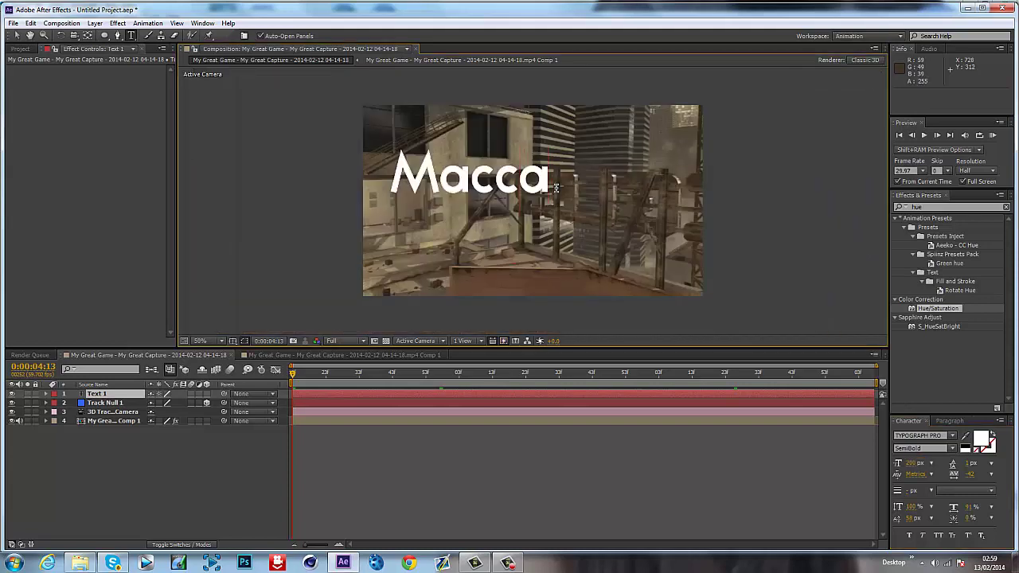
key(BackSpace)
key(BackSpace)
key(BackSpace)
key(BackSpace)
text(A)
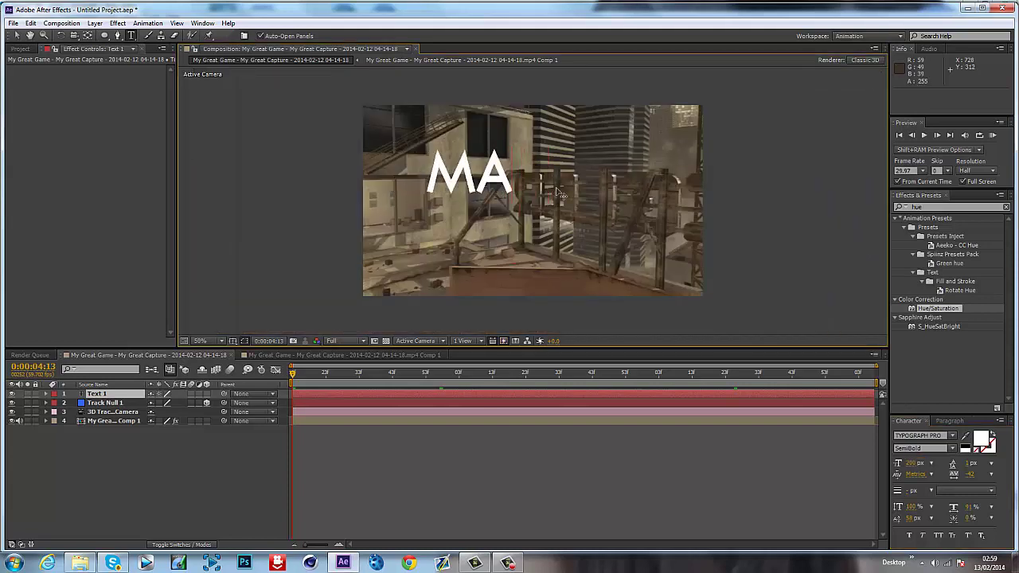
text(CCA)
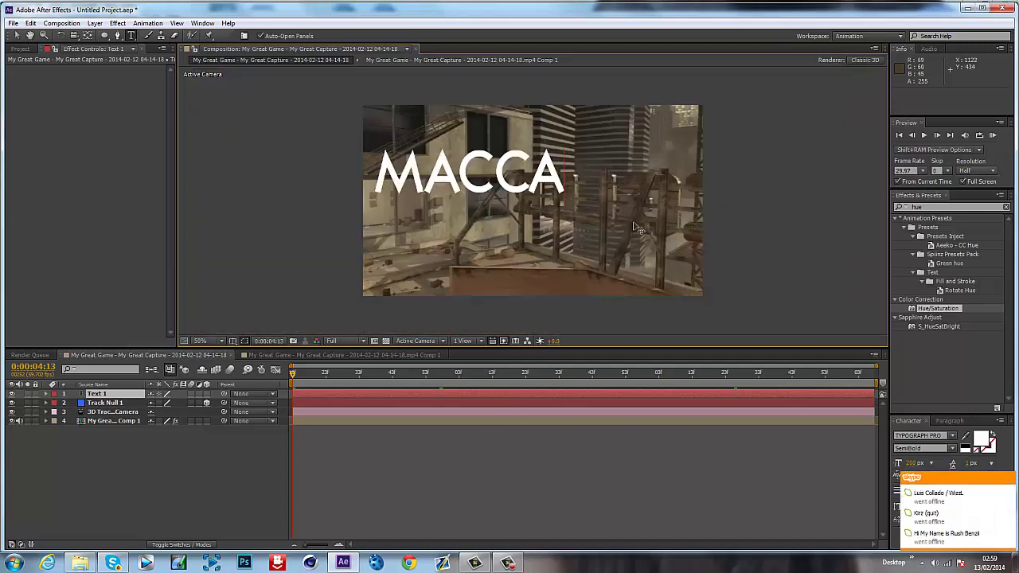
Centre the MACCA text and make it and the track null 3D layers.
drag(637, 228, 690, 255)
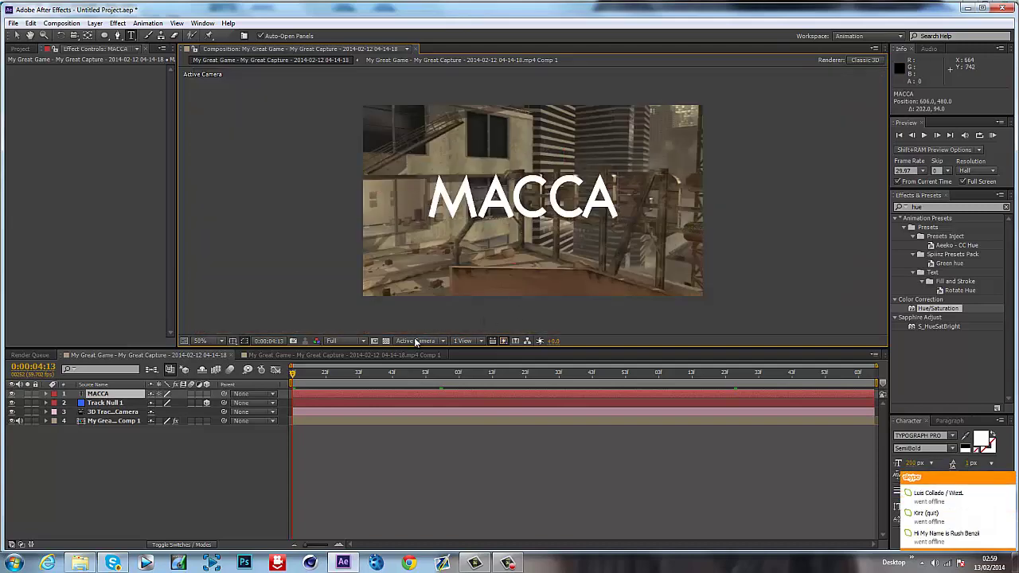
click(207, 402)
click(206, 394)
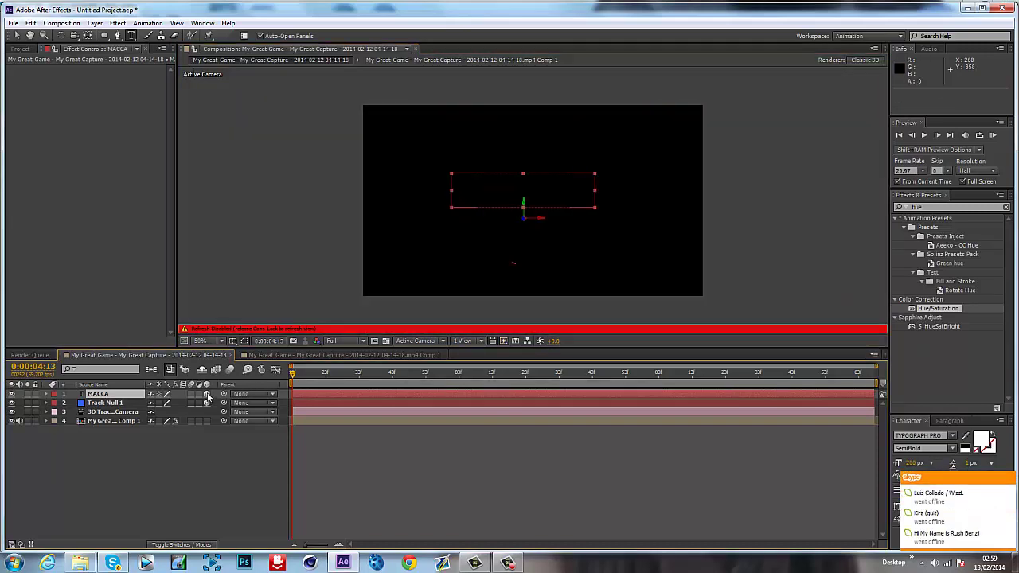
drag(319, 378, 796, 370)
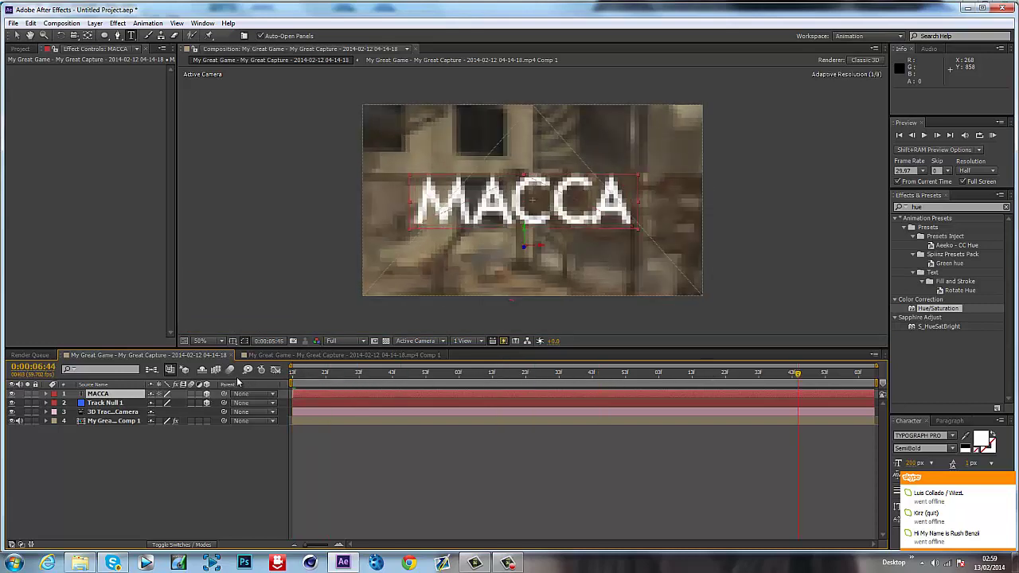
Tilt the MACCA text to about 349° Z orientation with the Rotation tool.
key(Home)
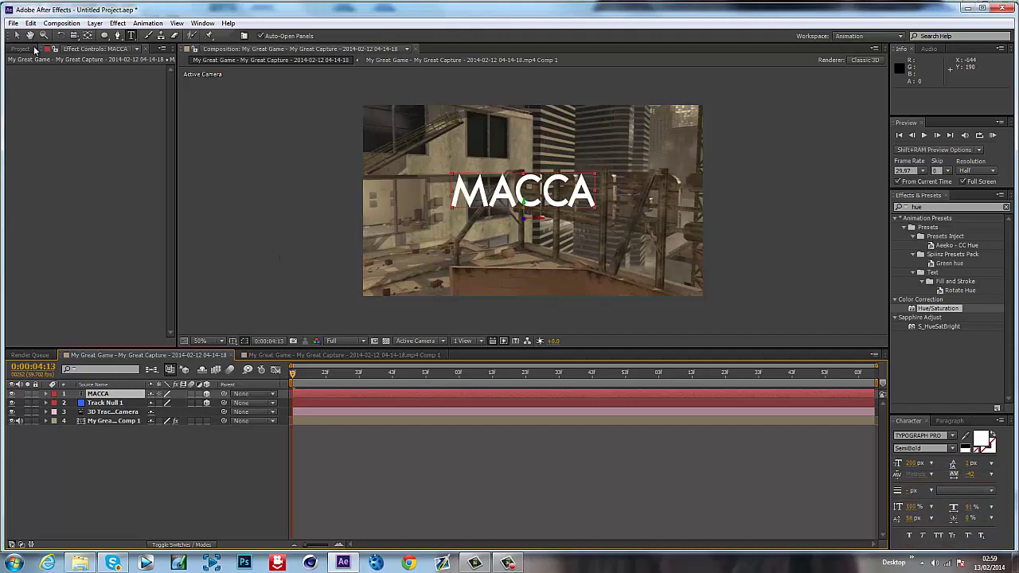
click(13, 35)
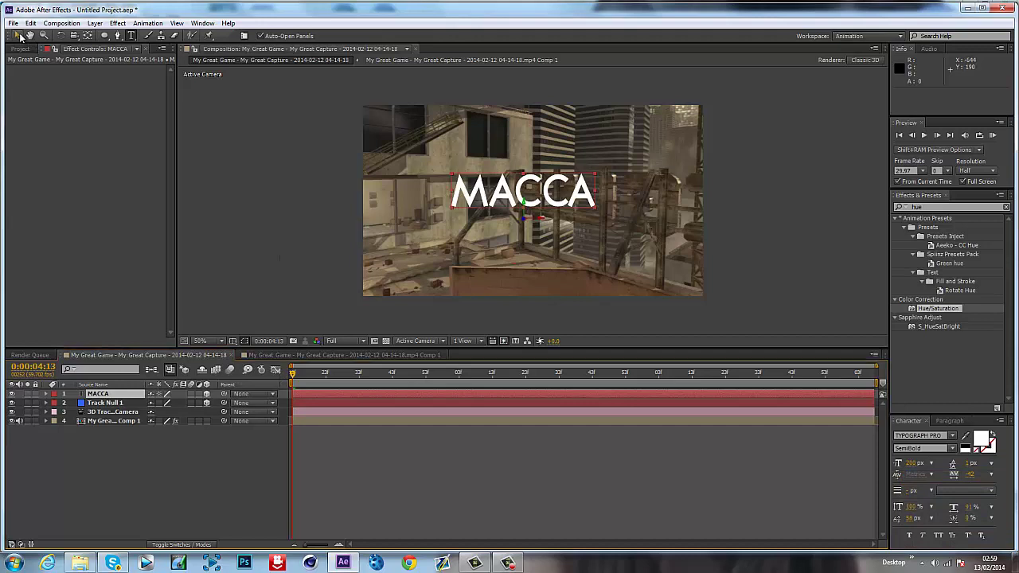
click(61, 35)
mouse_move(522, 220)
mouse_down()
mouse_move(513, 230)
mouse_move(531, 208)
mouse_up()
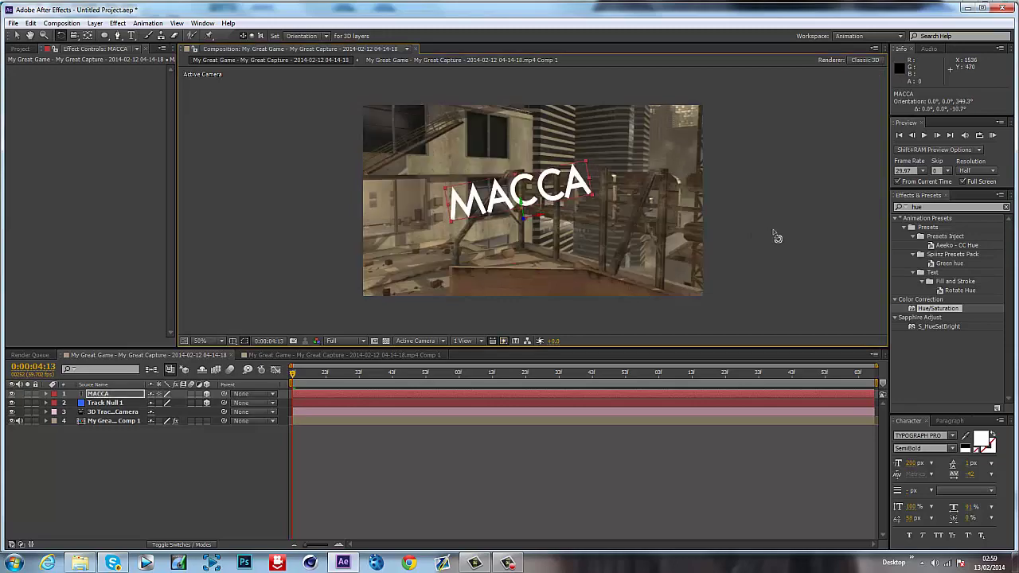
click(30, 22)
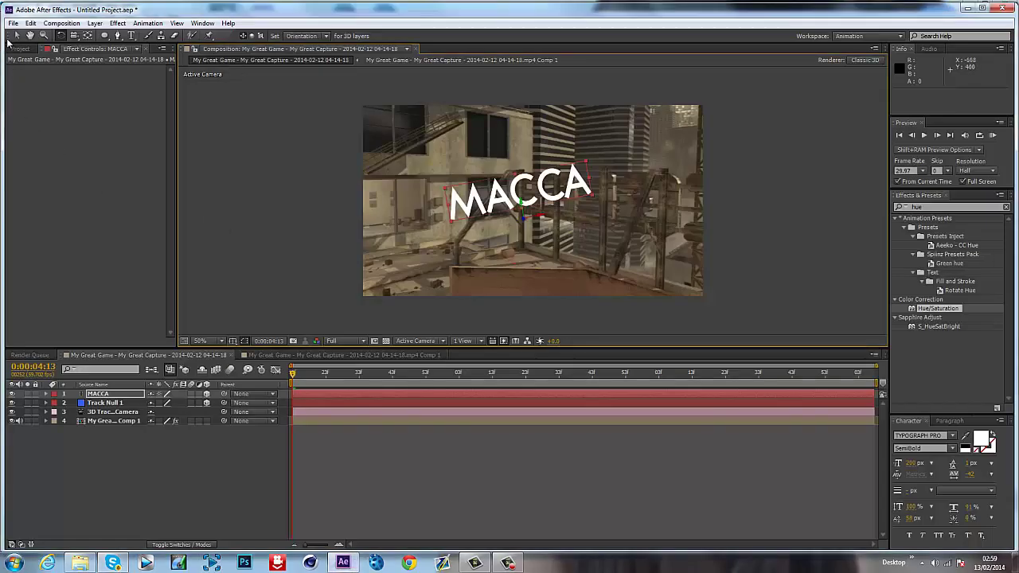
Apply Trapcode Shine to the MACCA layer from an Effects & Presets search for 'shine'.
key(v)
click(775, 325)
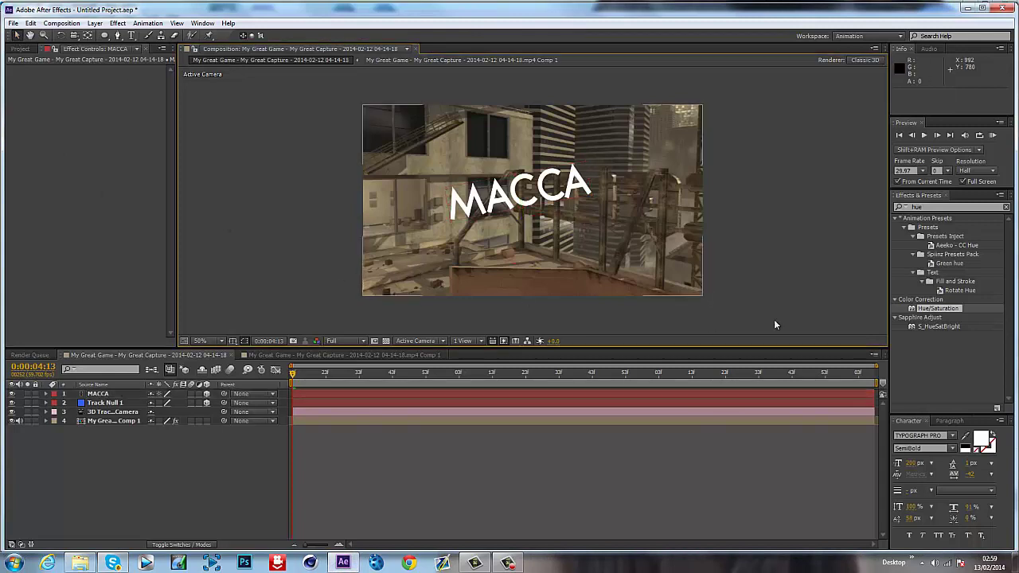
click(1005, 206)
text(shine)
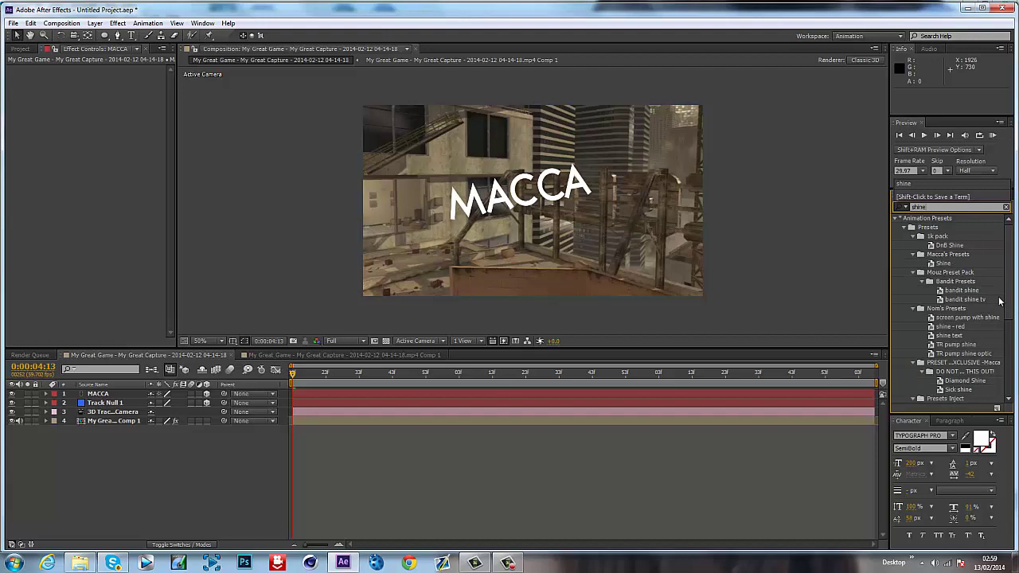
scroll(939, 374, down, 5)
drag(915, 400, 475, 389)
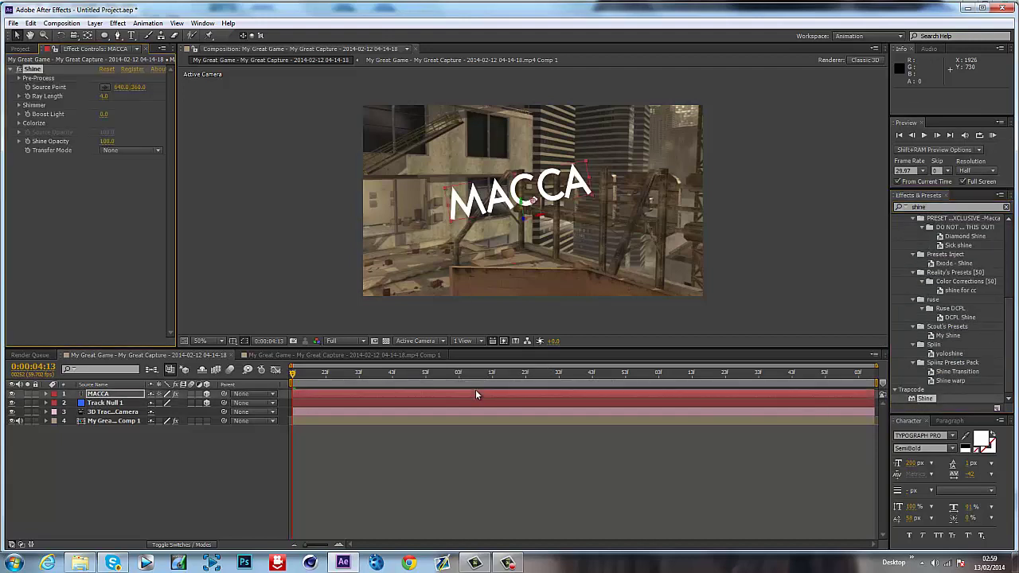
Set Shine's Transfer Mode to Add and place its Source Point on the text.
click(110, 152)
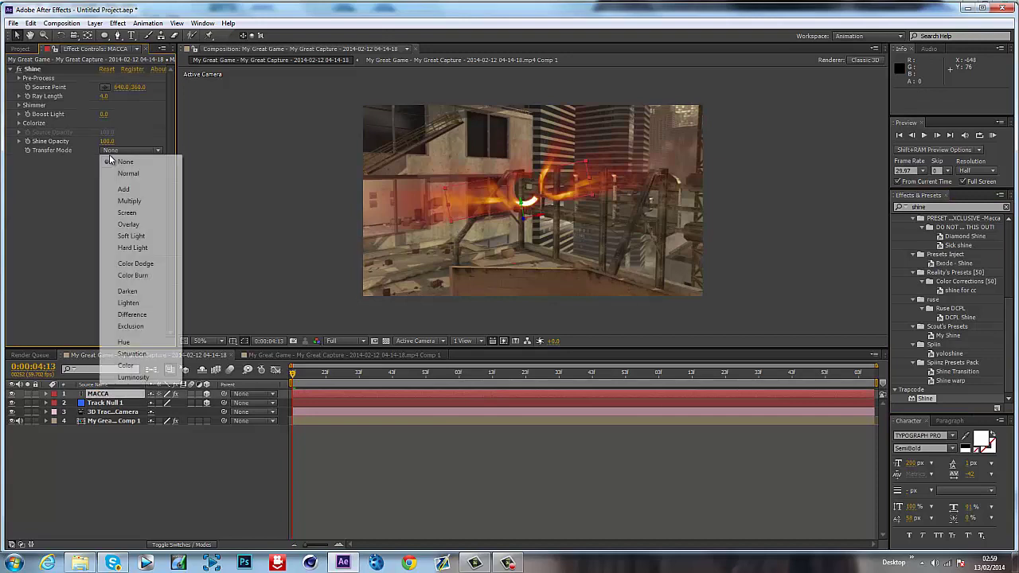
click(136, 189)
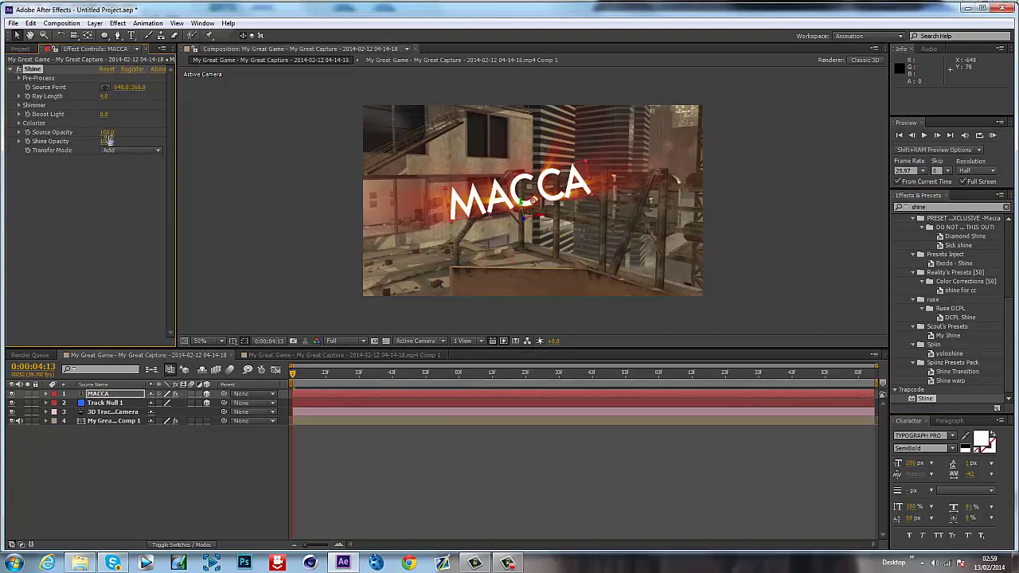
click(147, 150)
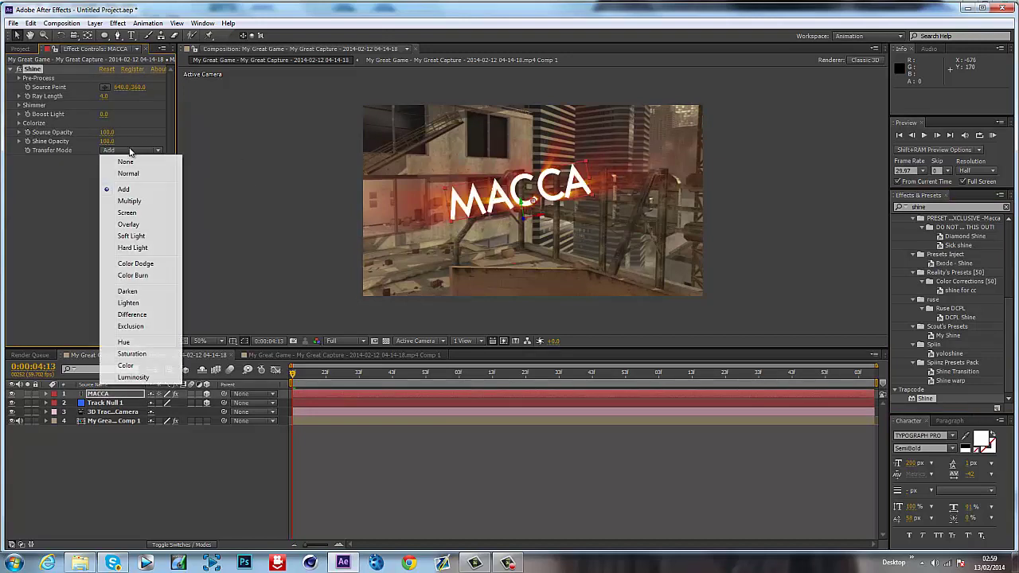
click(104, 87)
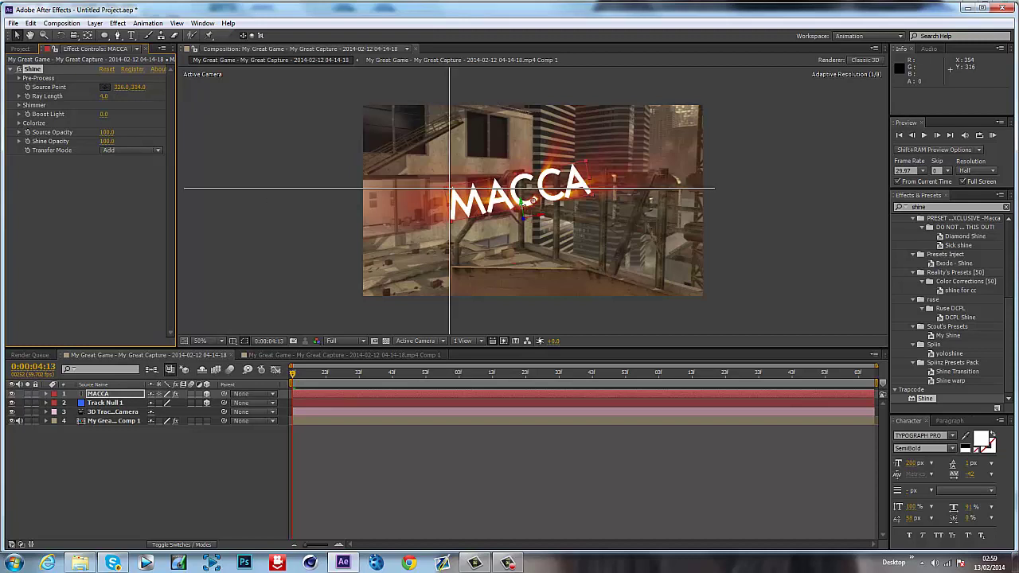
click(515, 191)
drag(514, 194, 495, 191)
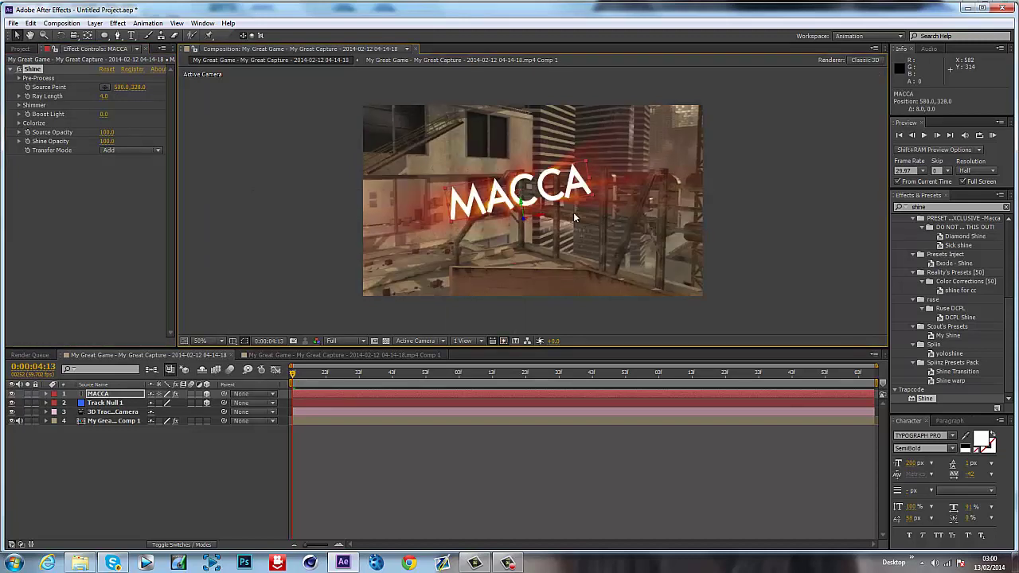
click(814, 226)
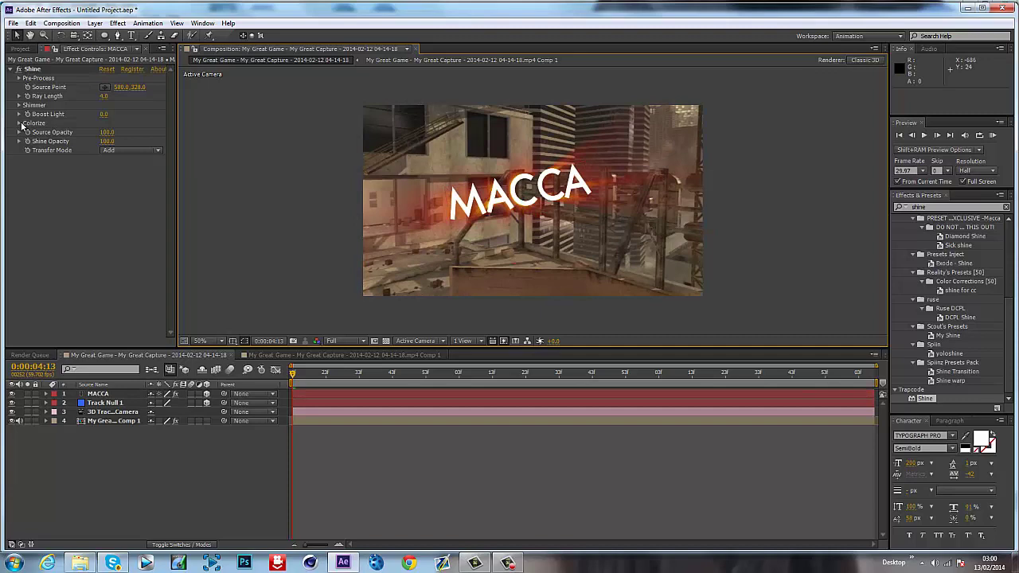
Expand Shine's Colorize settings and try the Aura, Heaven and Magic presets.
click(20, 124)
click(131, 132)
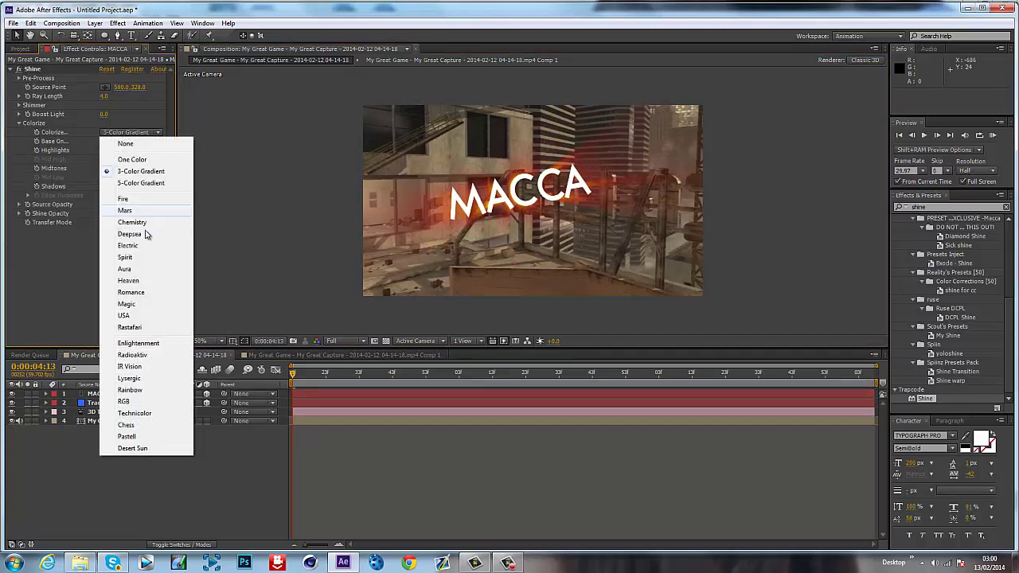
click(135, 269)
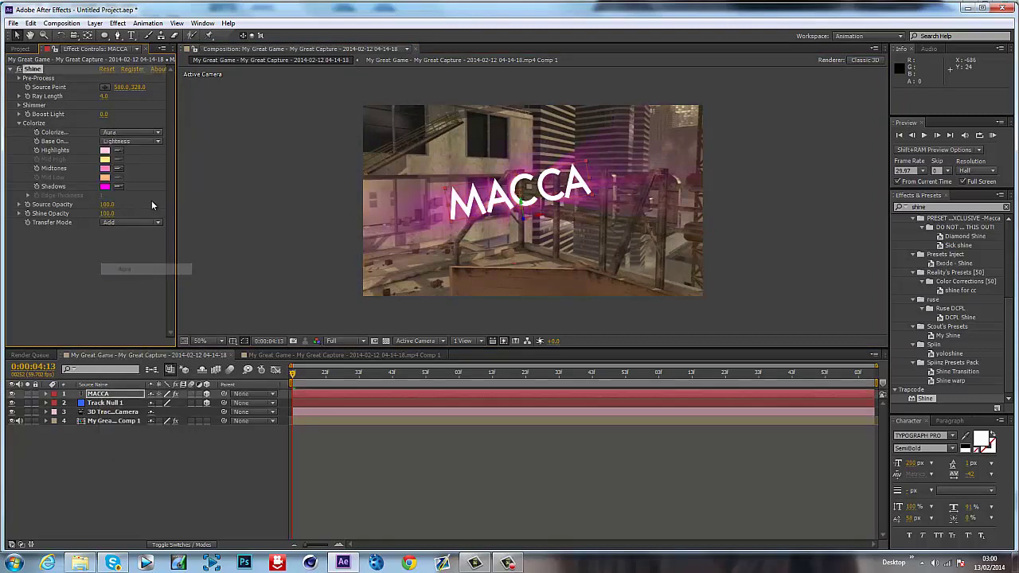
click(137, 131)
click(151, 273)
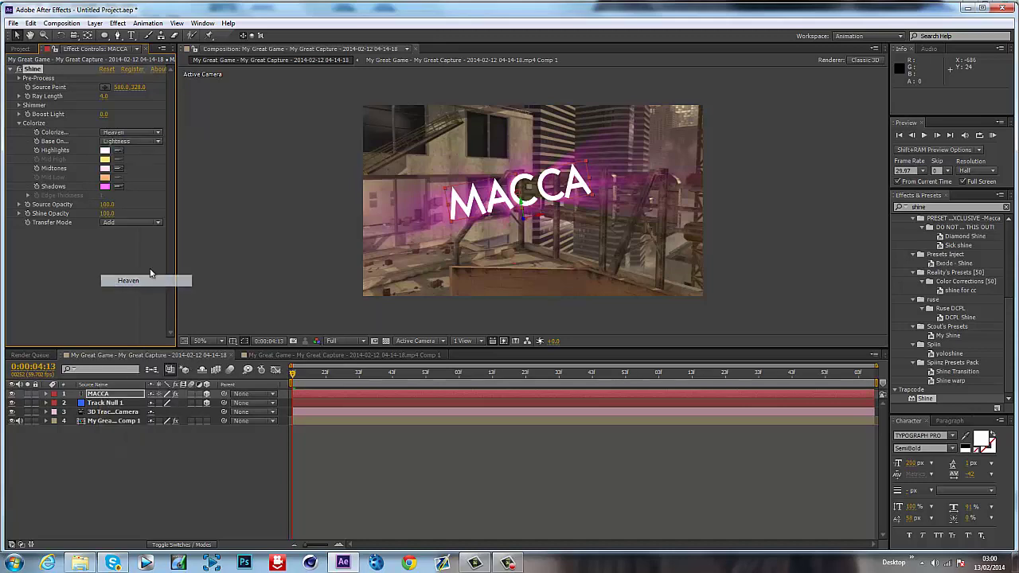
click(126, 134)
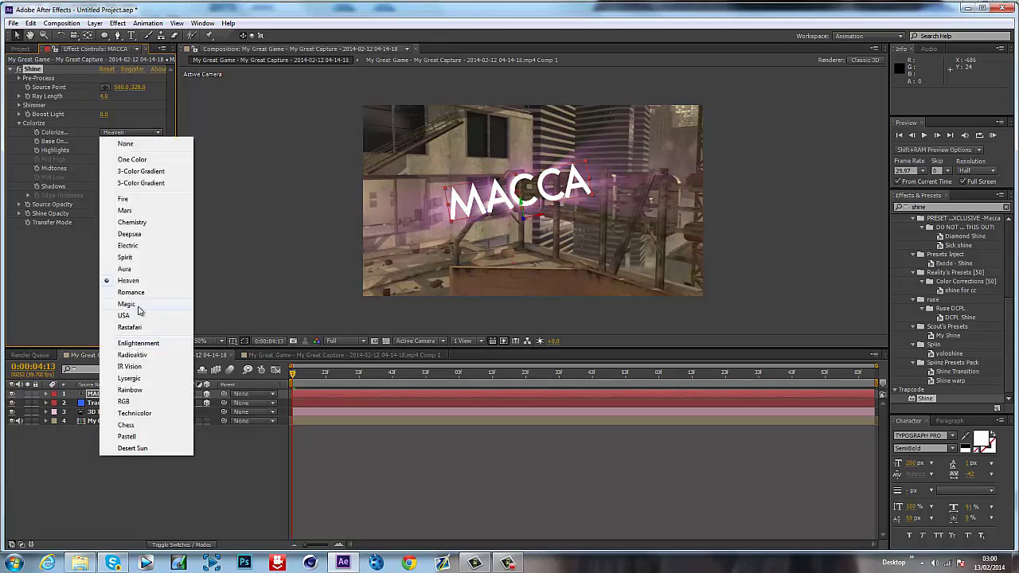
click(137, 305)
Settle on the Electric Colorize preset, then select MACCA and clear the effect search.
click(142, 135)
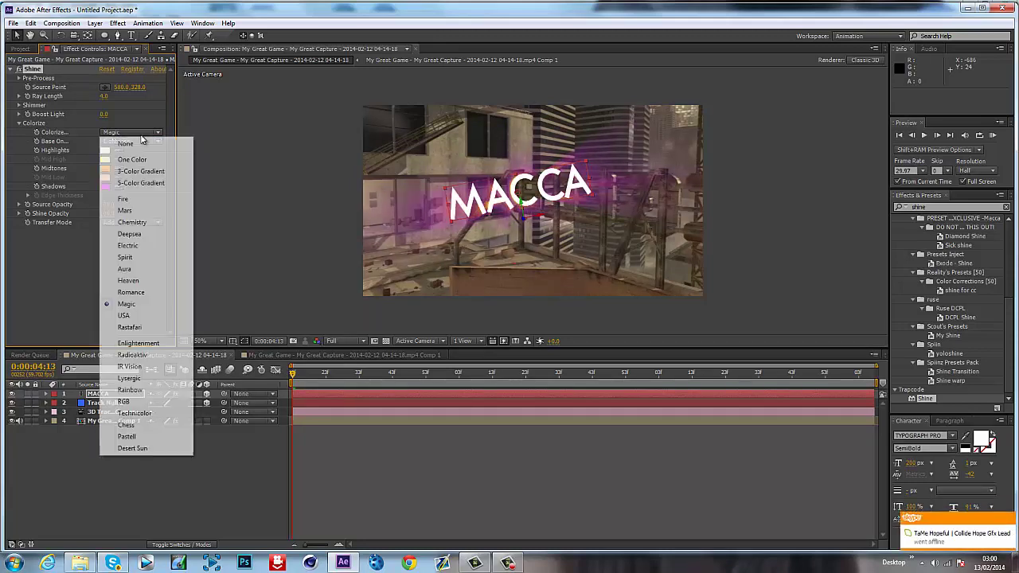
click(157, 245)
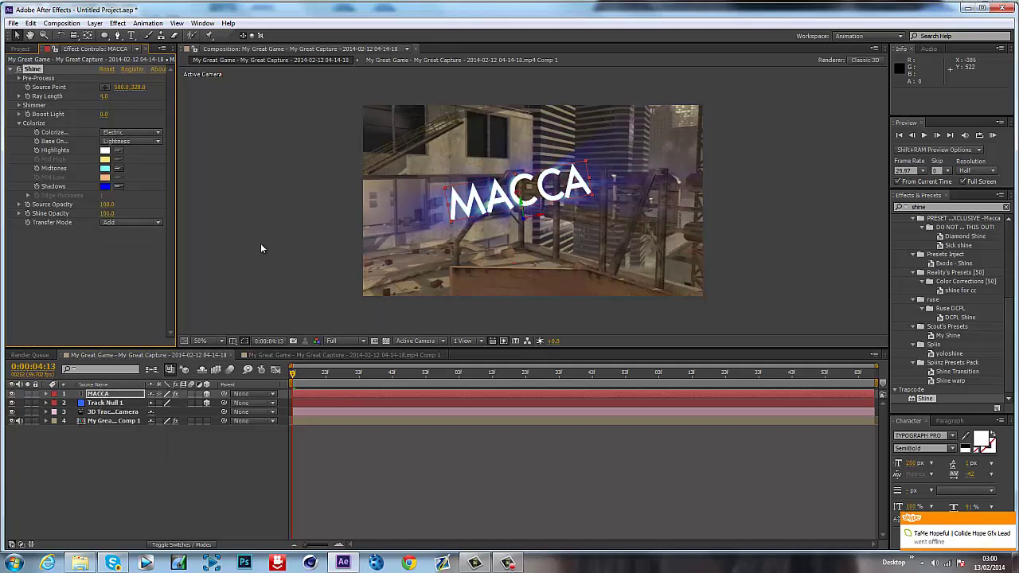
click(112, 133)
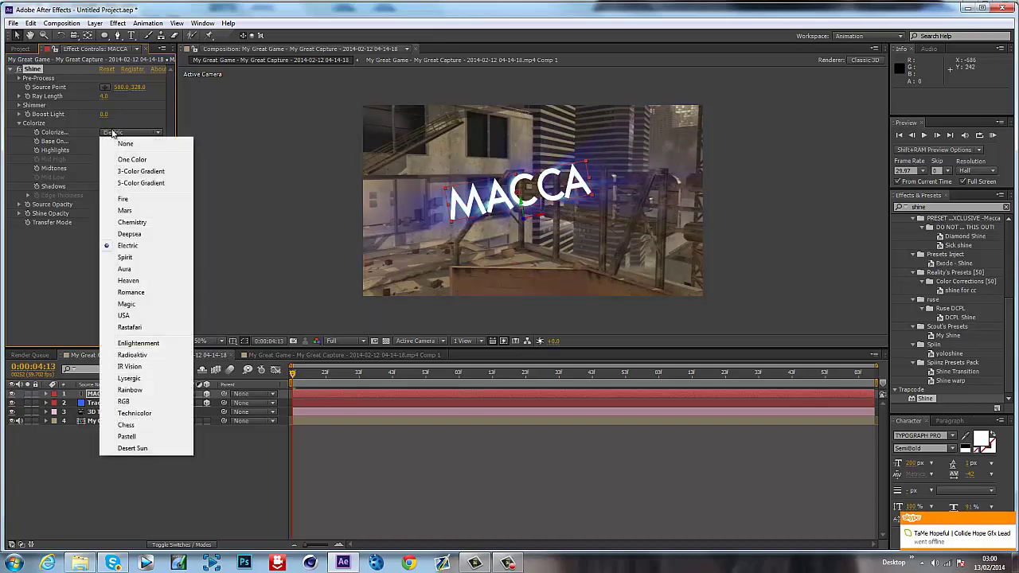
click(289, 239)
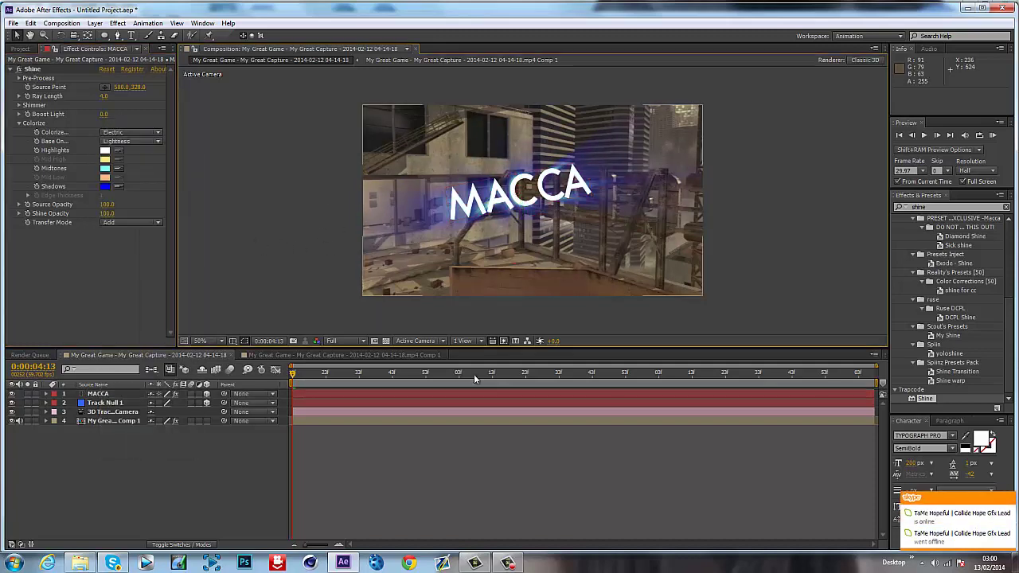
click(366, 394)
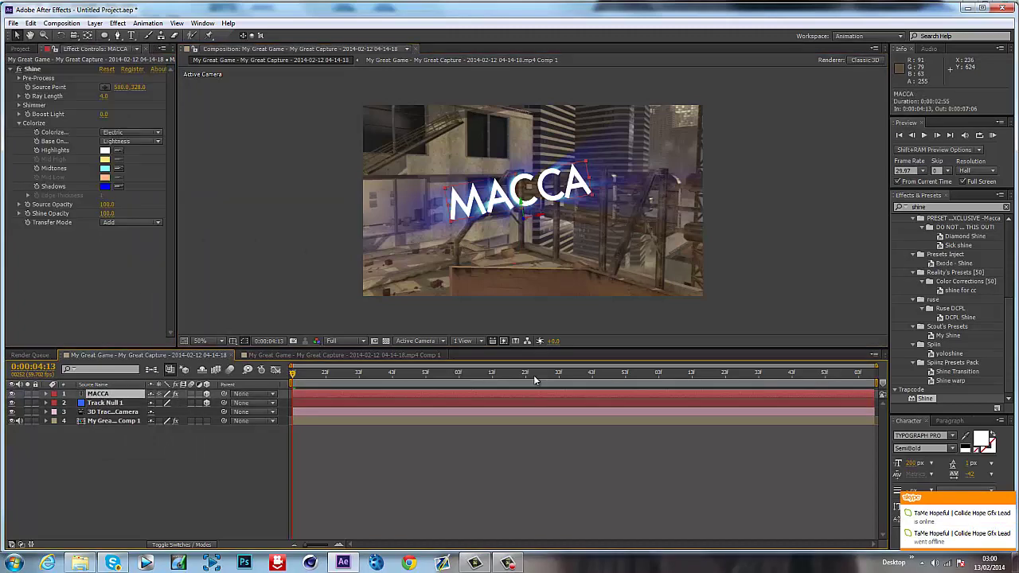
click(1006, 209)
Search 'hue' and apply Hue/Saturation to the MACCA layer below Shine.
text(hue)
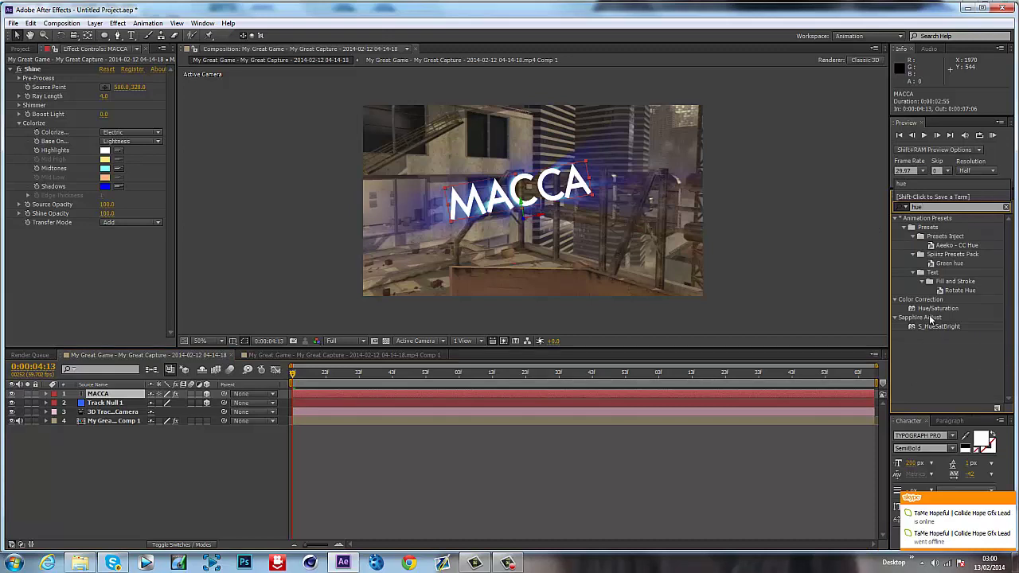
click(931, 309)
drag(935, 314, 491, 400)
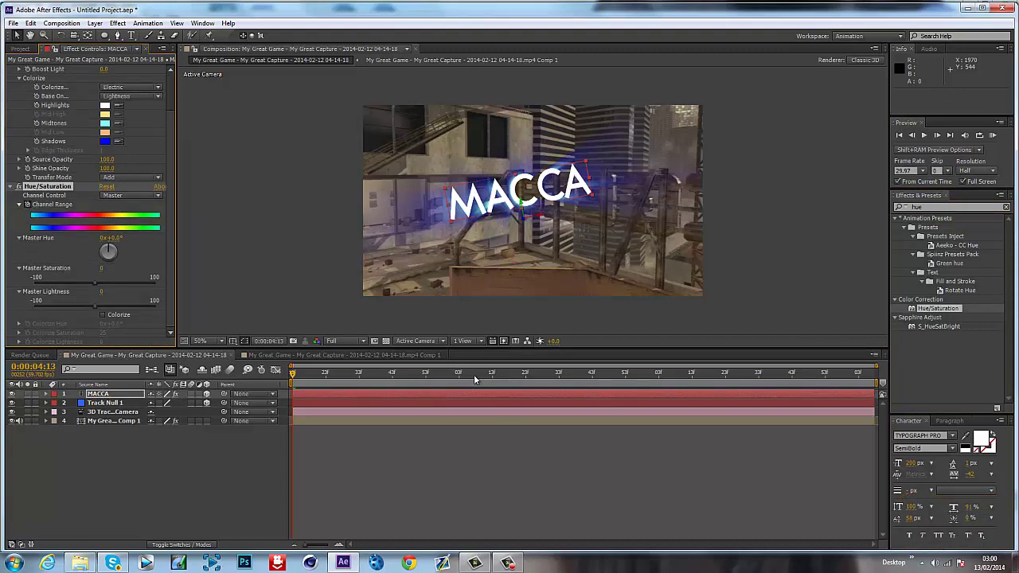
Set the Hue/Saturation Master Hue to 2 full revolutions at a later frame.
click(834, 372)
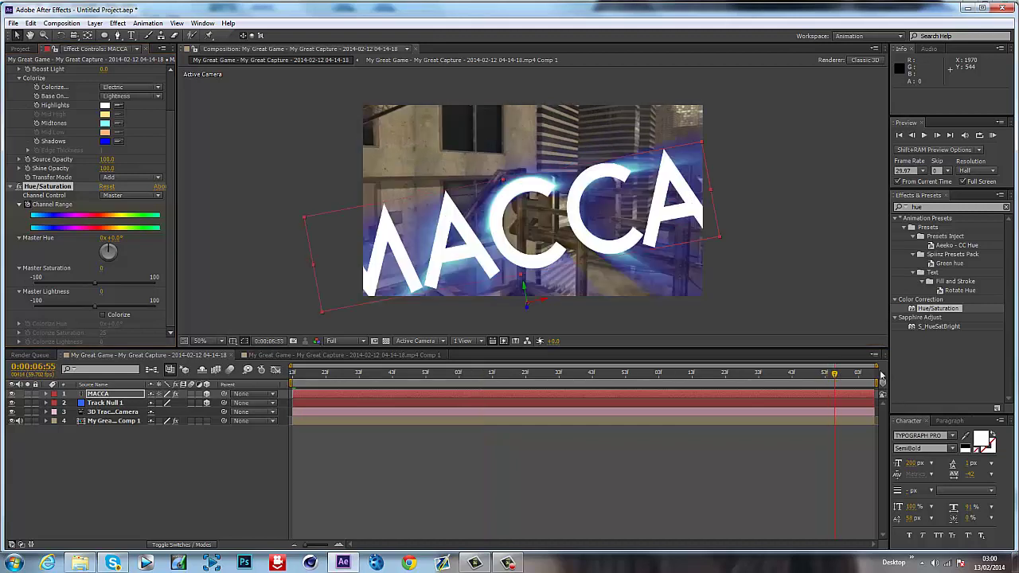
click(103, 237)
text(2)
key(Return)
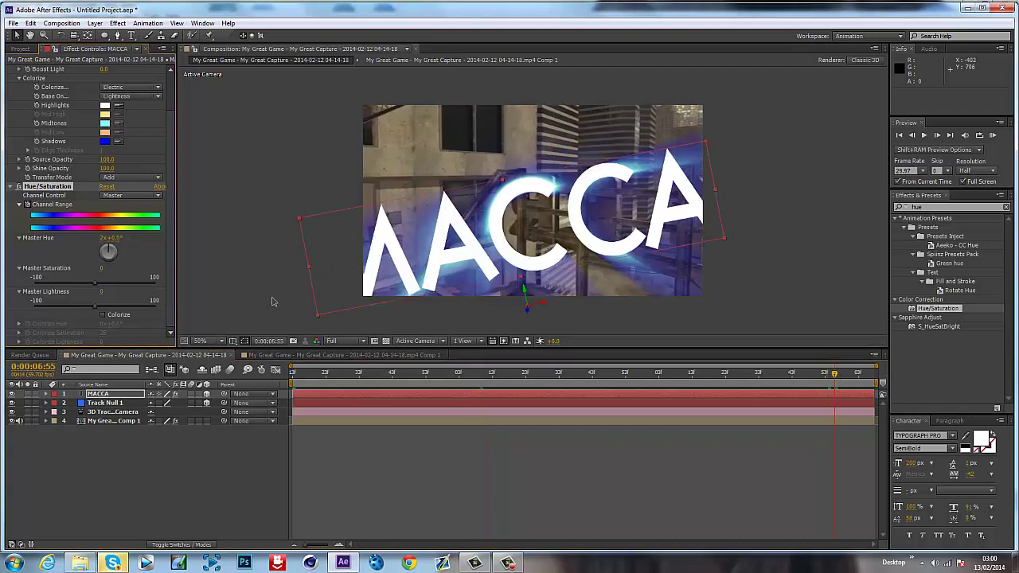
Preview the colour-cycling glow from an earlier frame, then stop playback.
click(372, 374)
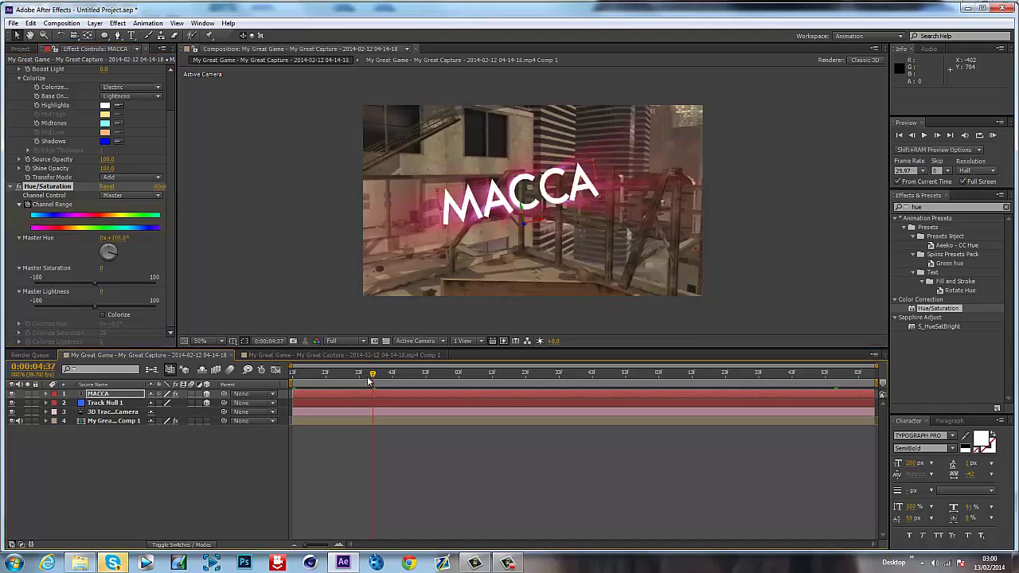
key(space)
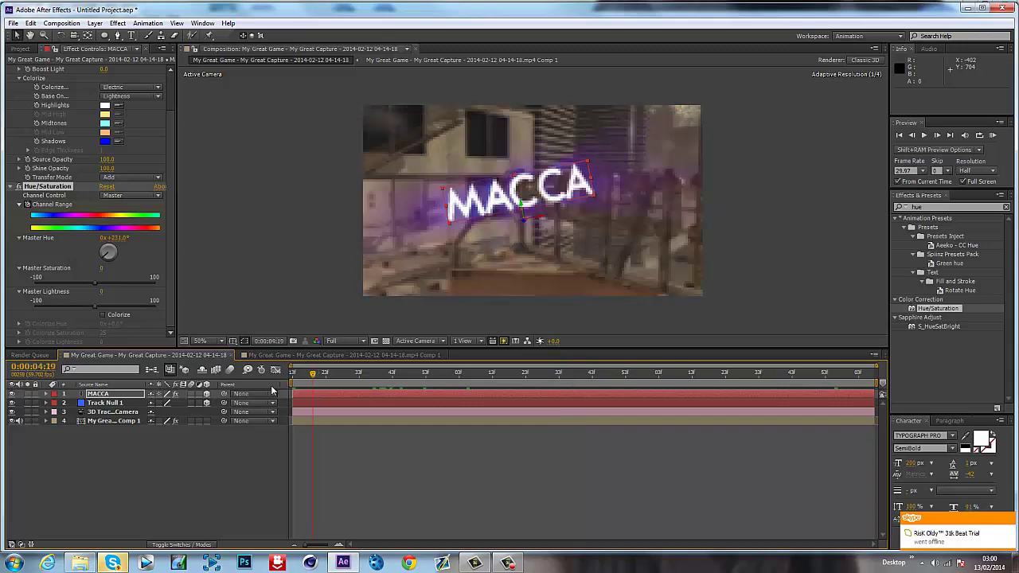
click(427, 509)
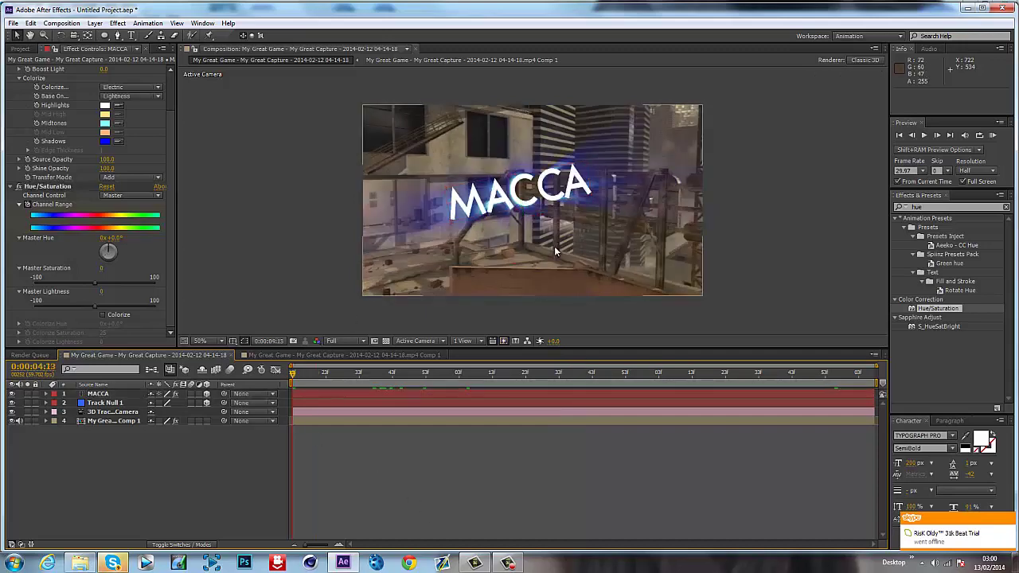
Create a new black solid named Particles with Ctrl+Y.
key(ctrl+y)
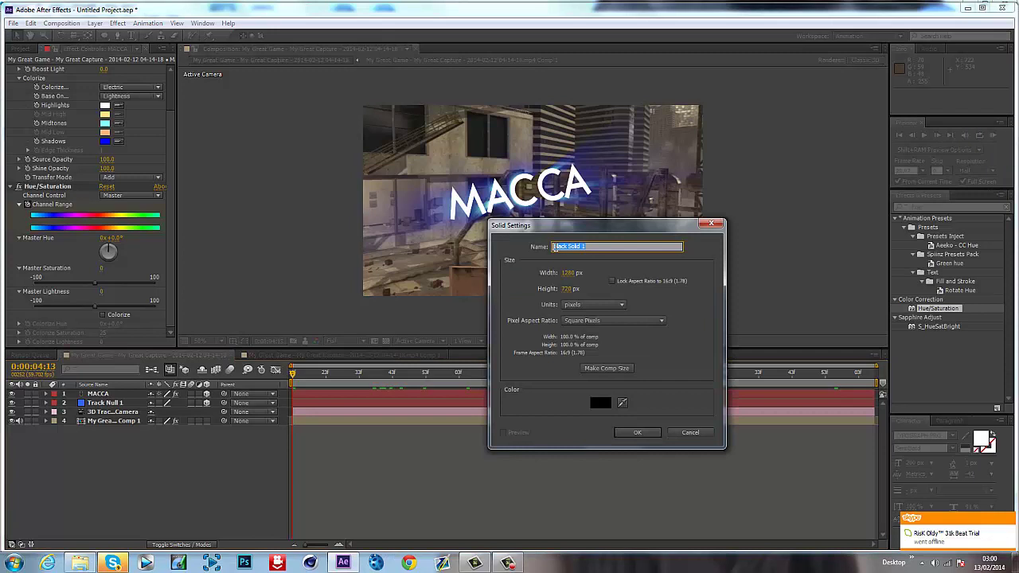
text(Le)
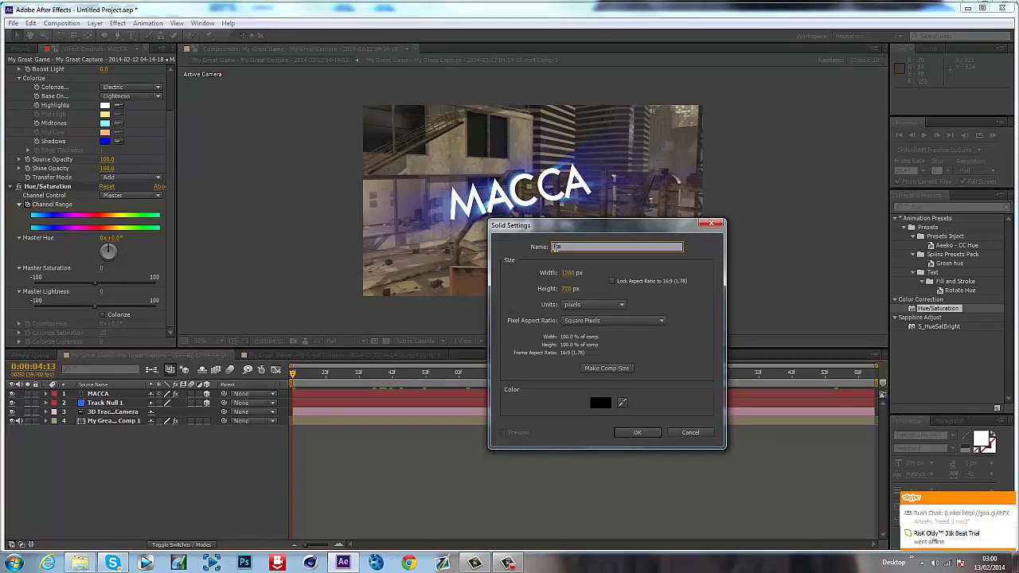
text(rticles)
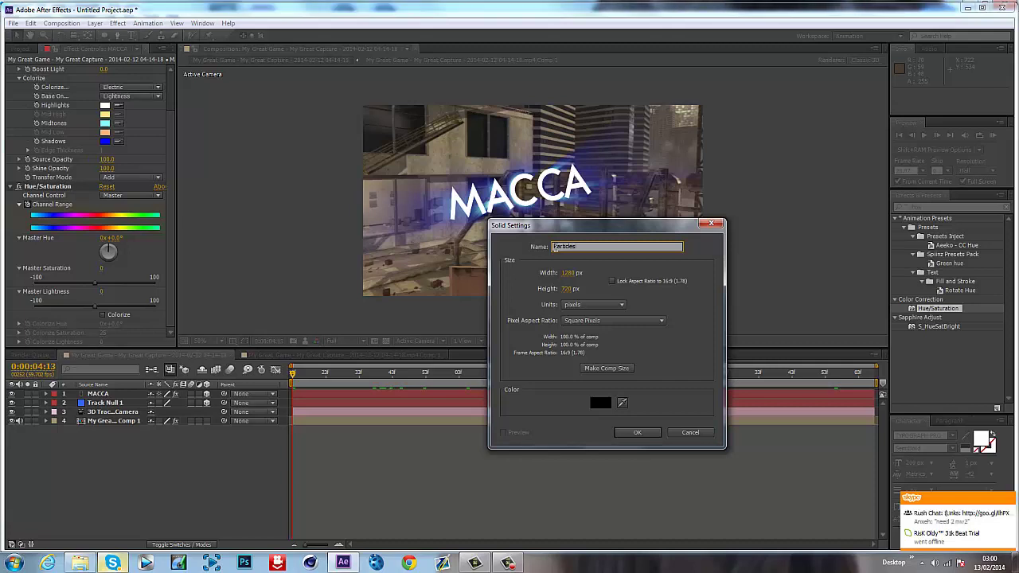
key(Return)
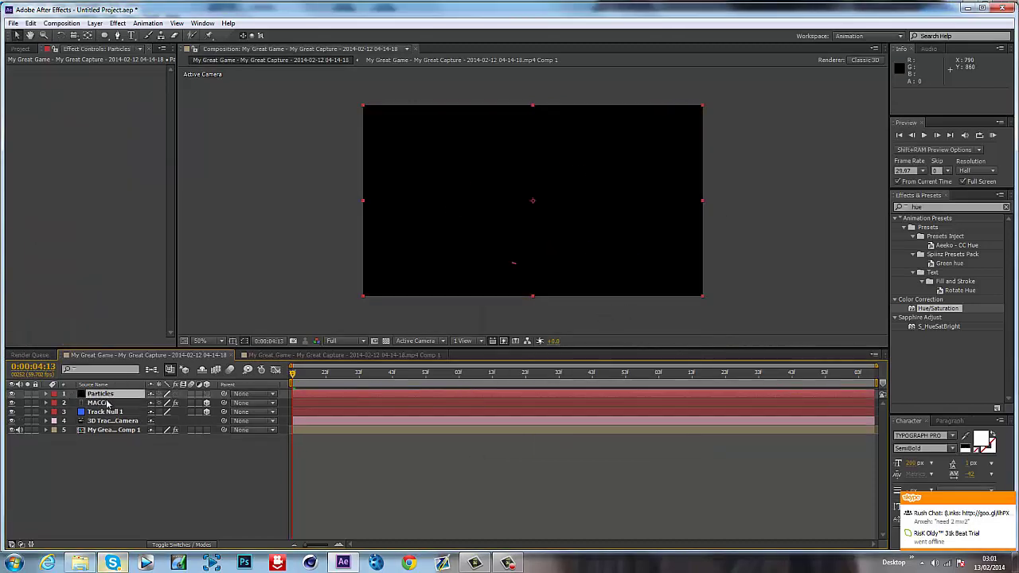
Move Particles below MACCA and apply the Particle Shoot preset from a 'part' search.
drag(100, 393, 104, 408)
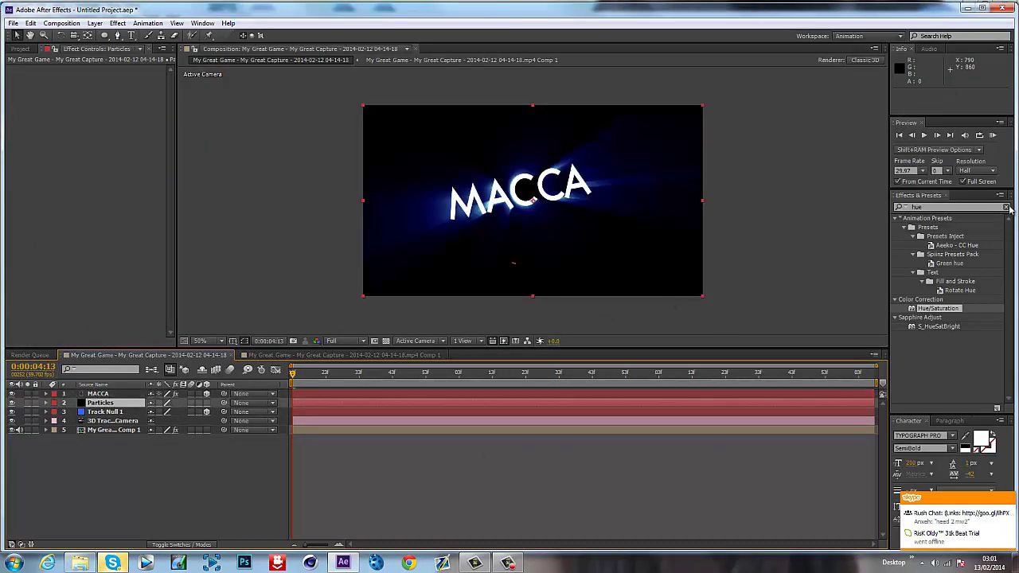
click(1006, 207)
click(960, 209)
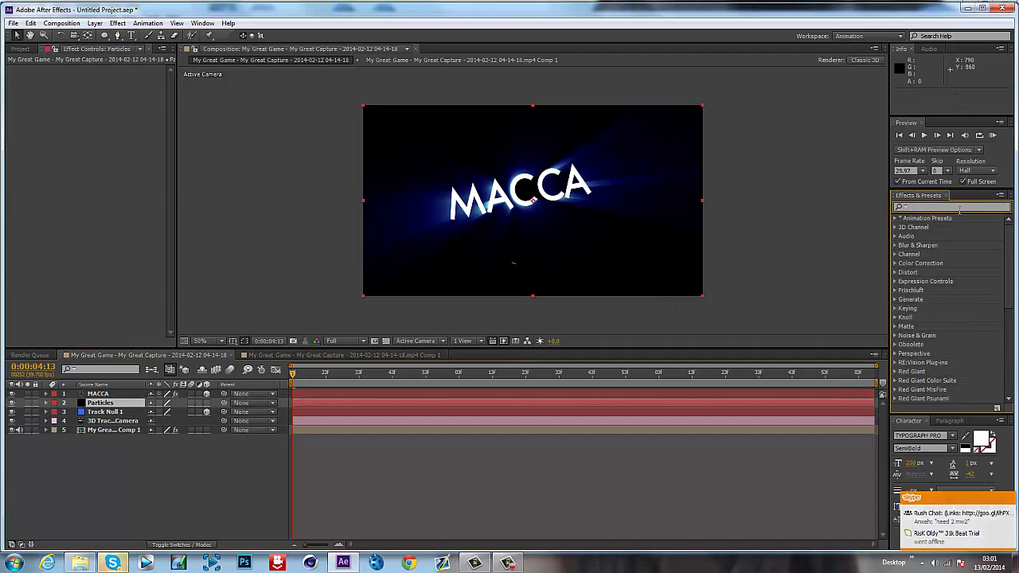
text(par)
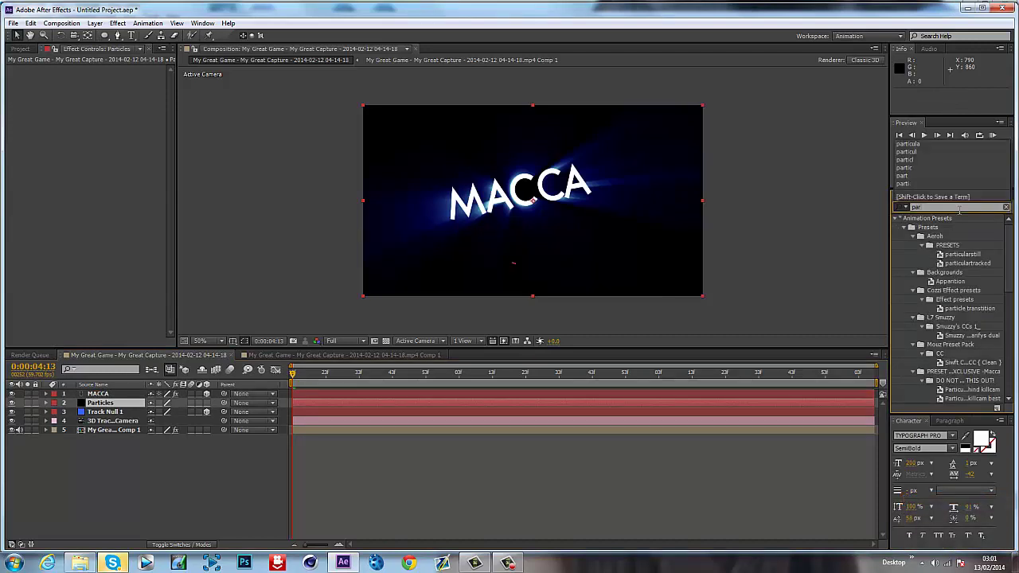
text(t)
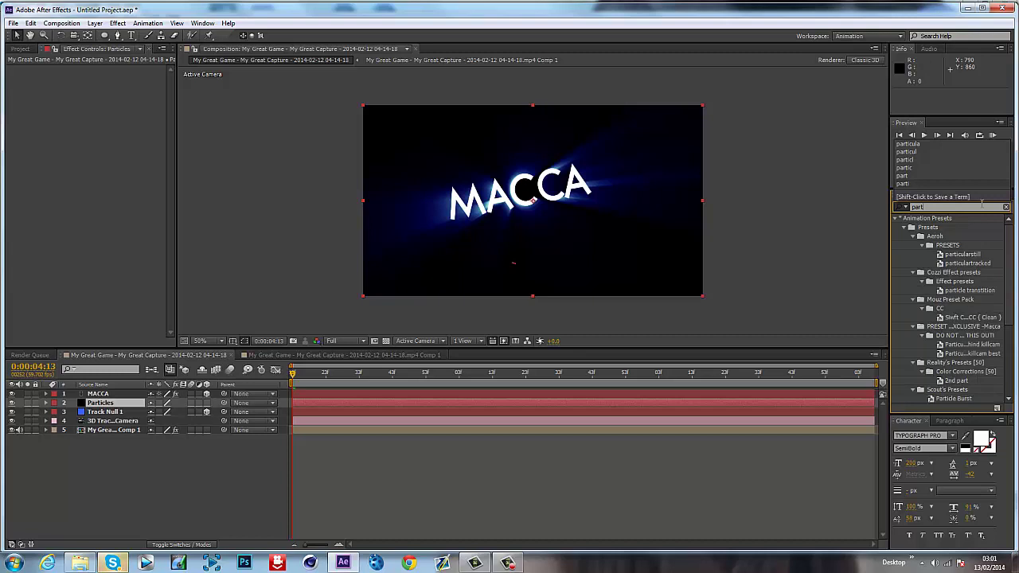
scroll(947, 319, down, 5)
click(923, 292)
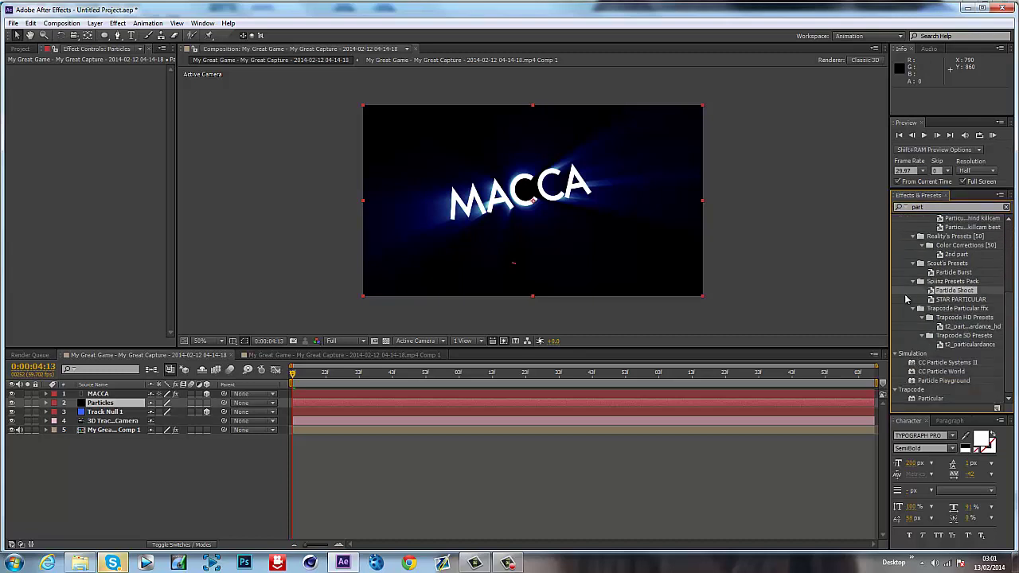
drag(881, 302, 344, 402)
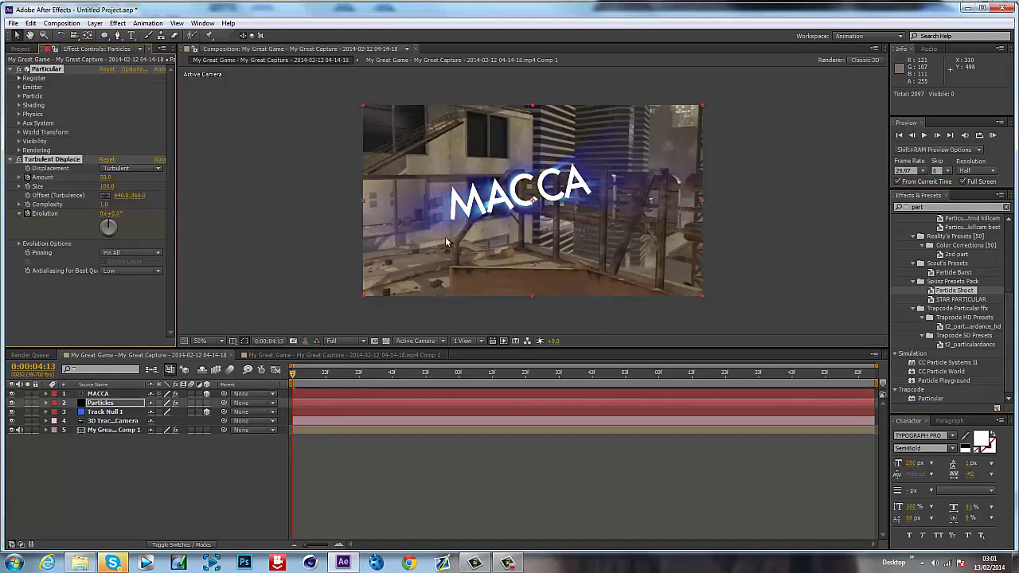
Preview the particles, then delete the Particular effect from the Particles layer.
key(space)
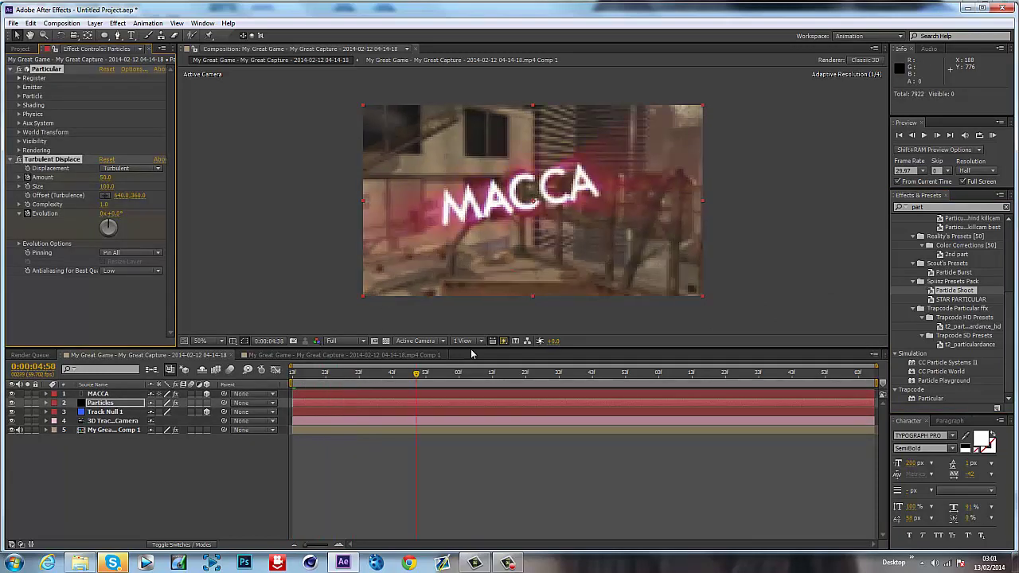
click(255, 375)
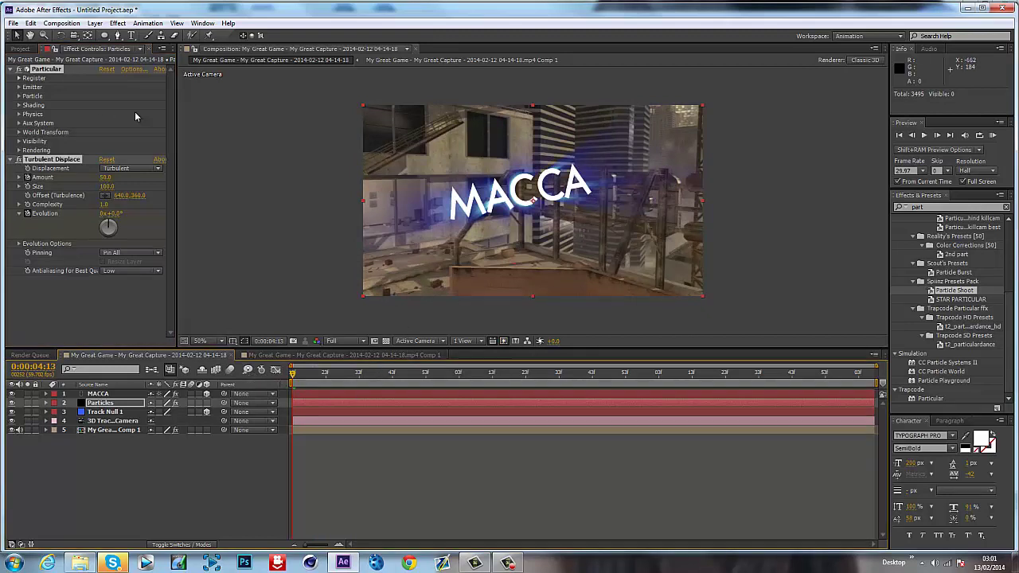
click(218, 188)
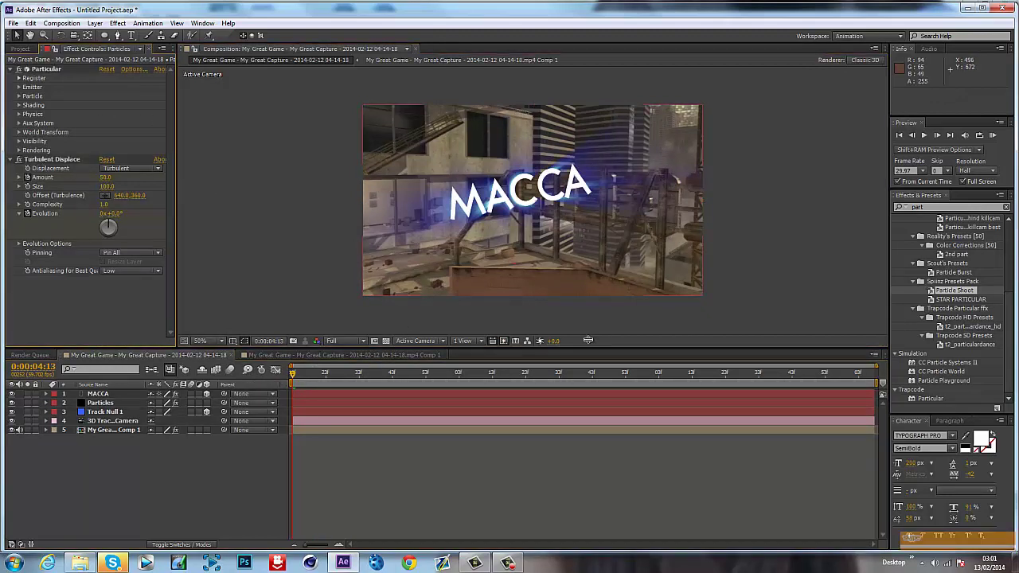
click(99, 403)
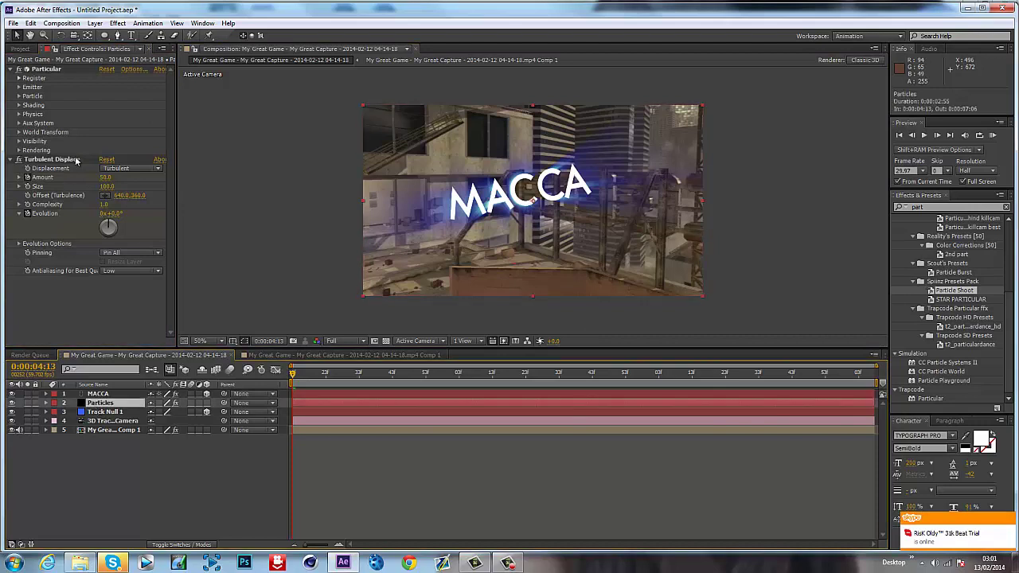
click(63, 70)
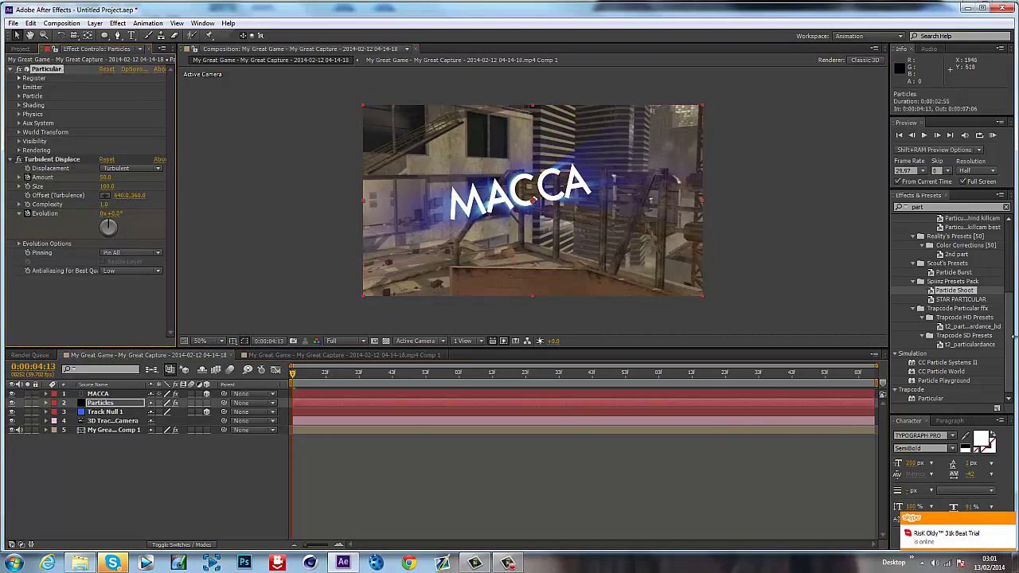
key(Delete)
Replace Turbulent Displace with the STAR PARTICULAR preset on the Particles layer.
click(52, 68)
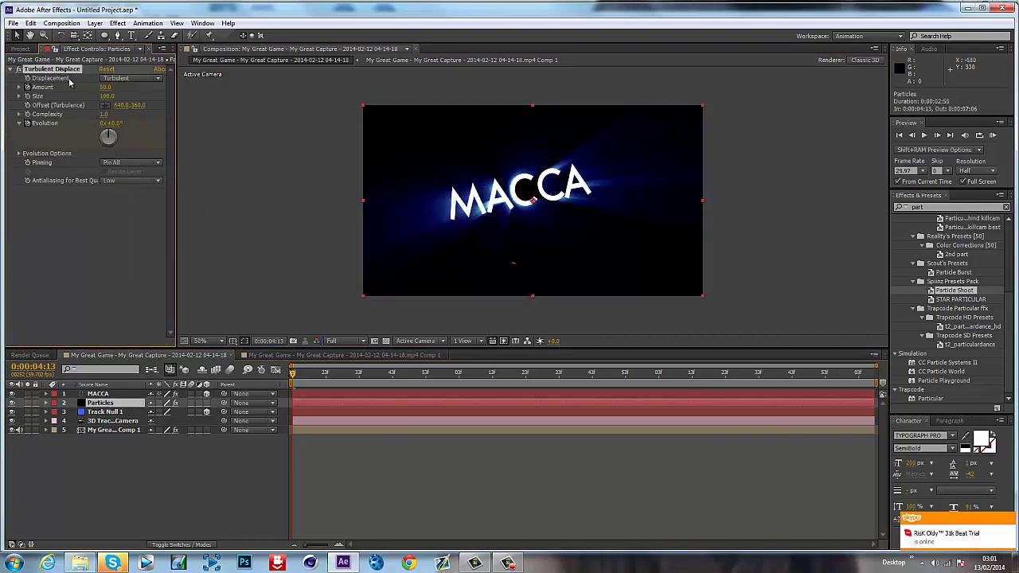
key(Delete)
drag(959, 299, 293, 375)
click(319, 376)
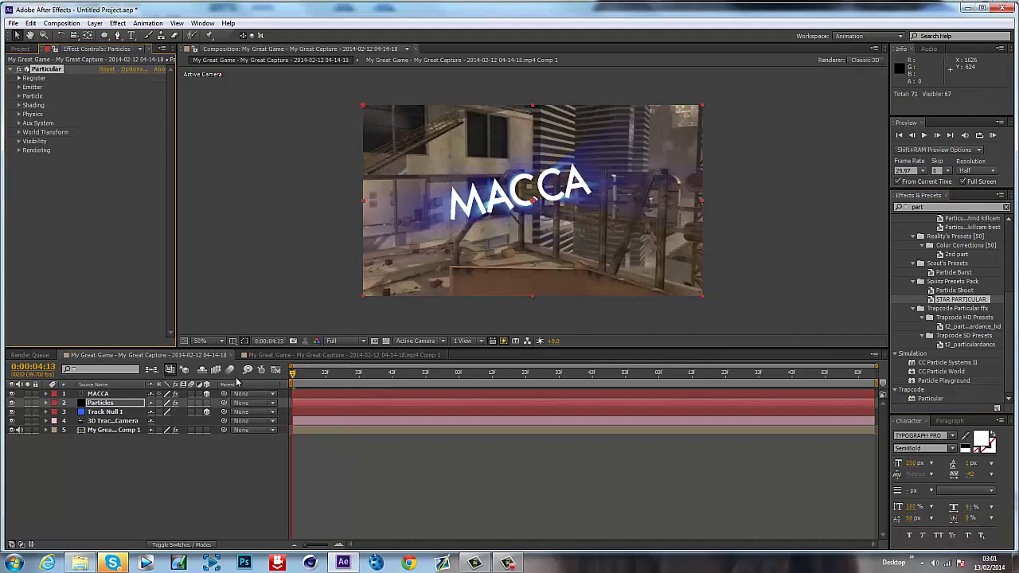
Place the Particular emitter at 342.0, 378.0 and scrub forward to see particles emit.
click(19, 88)
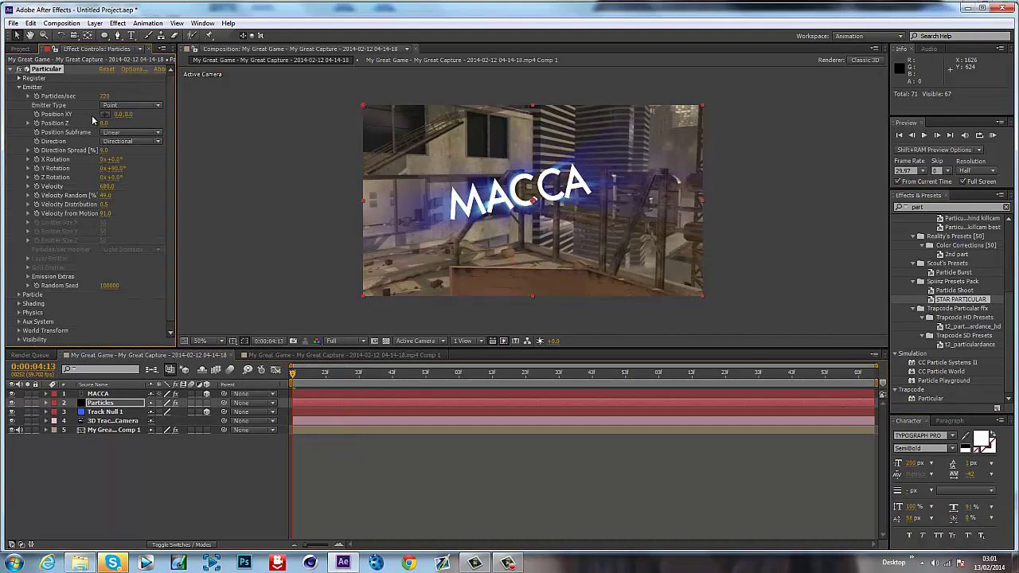
click(107, 115)
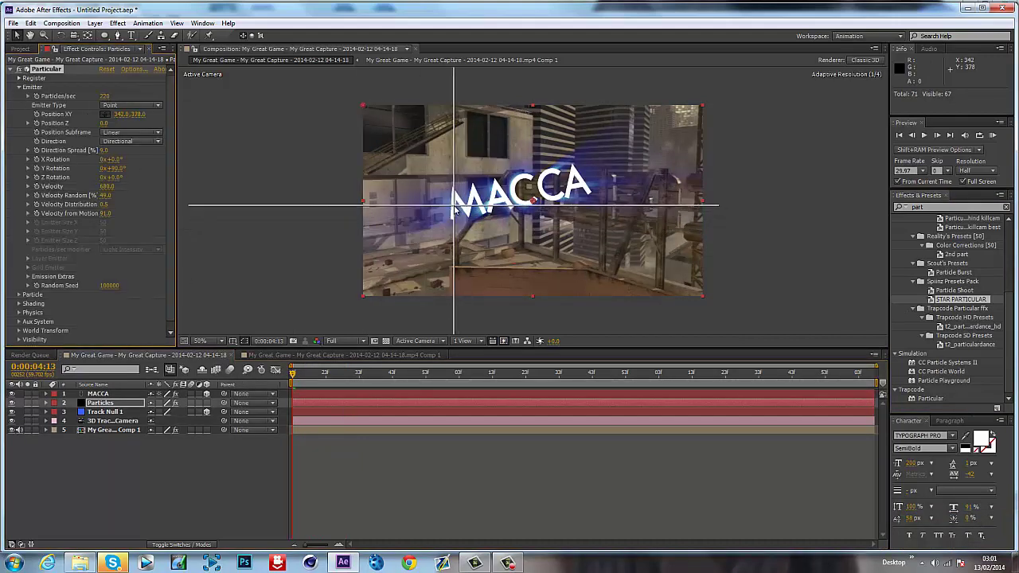
click(453, 204)
drag(324, 369, 533, 379)
Rotate the Particles layer to -12° and scale it to 140%, then scrub back to review.
key(r)
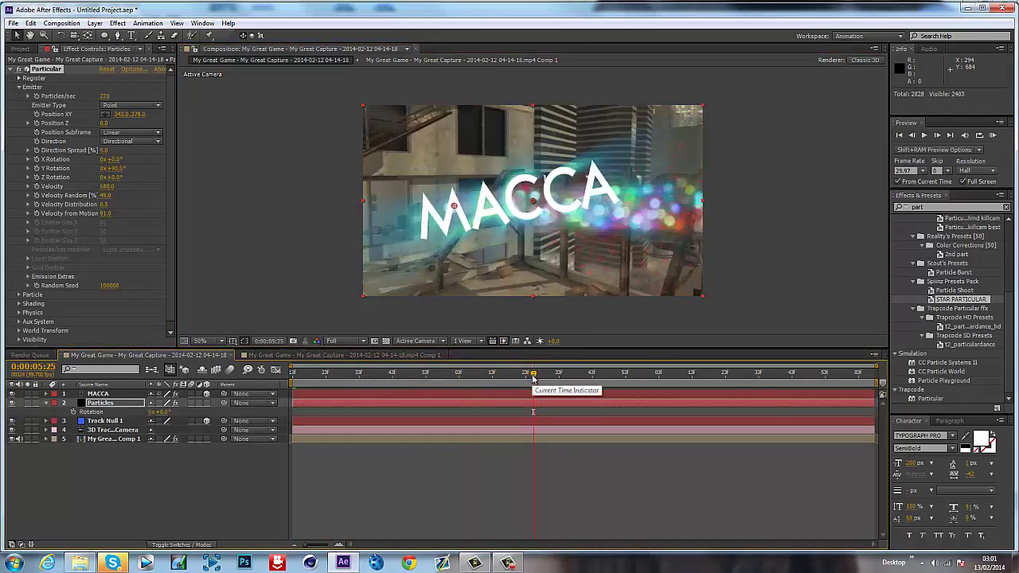
drag(446, 343, 350, 300)
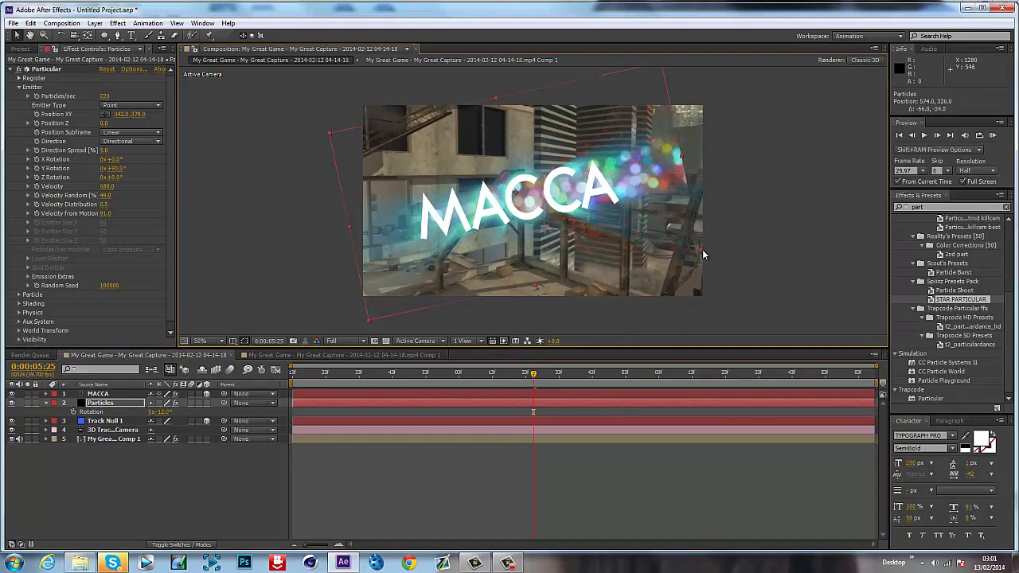
drag(705, 250, 776, 272)
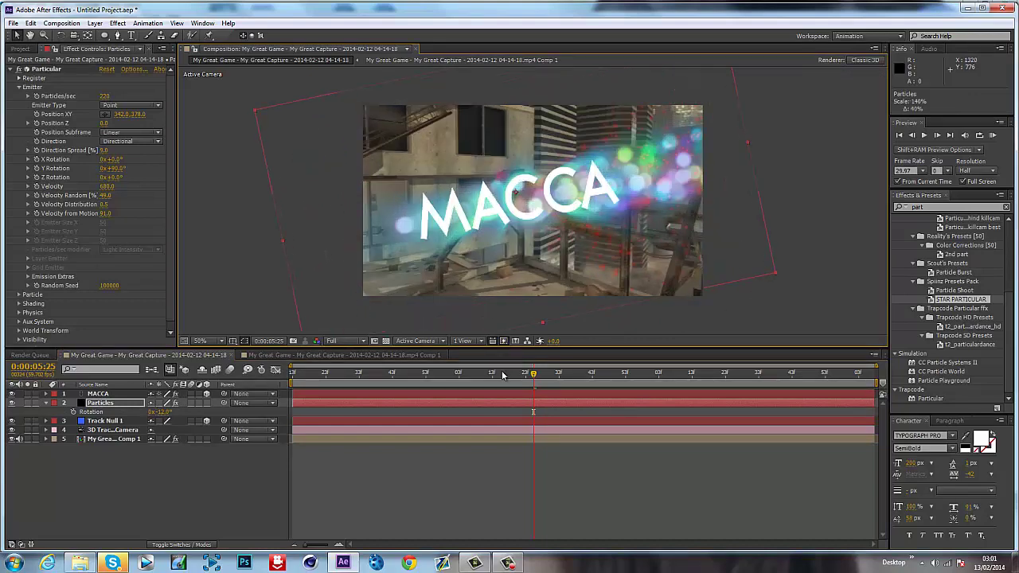
drag(499, 373, 589, 372)
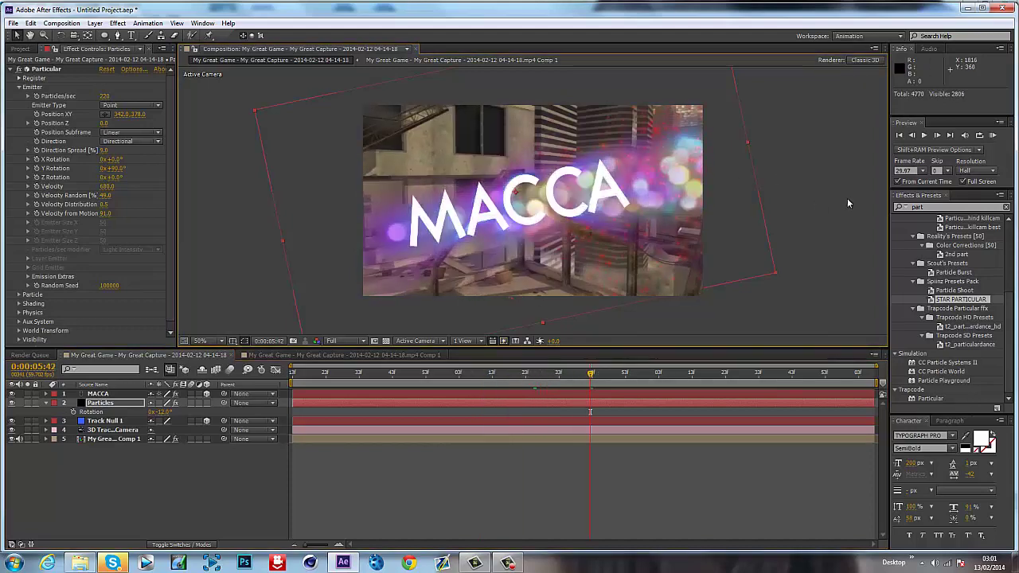
click(483, 372)
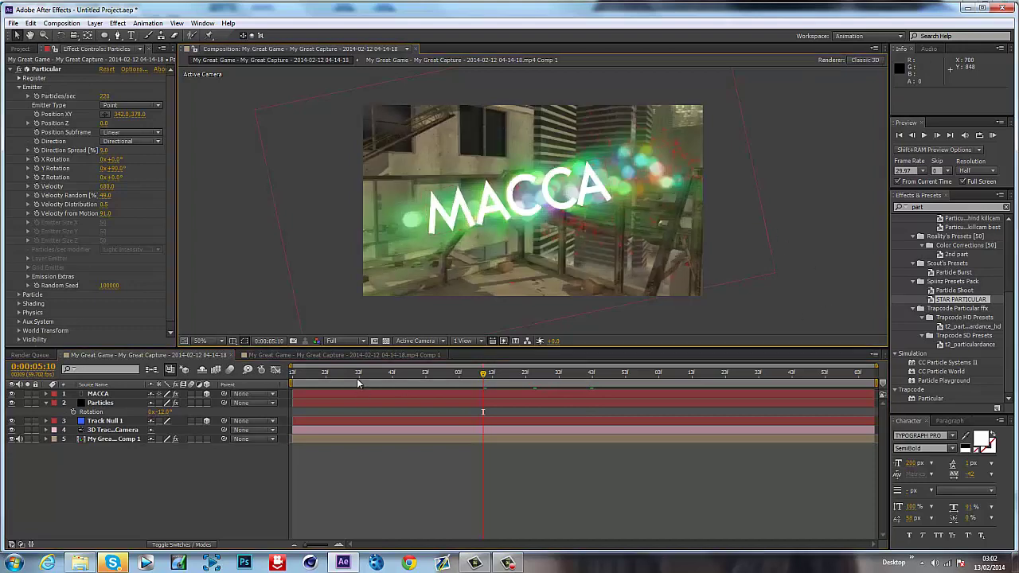
drag(356, 372, 454, 370)
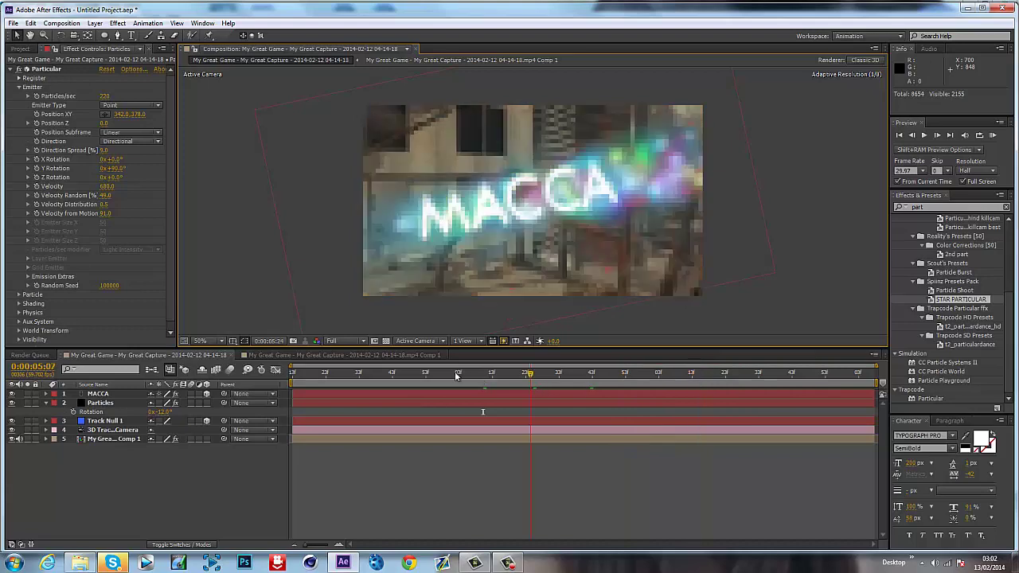